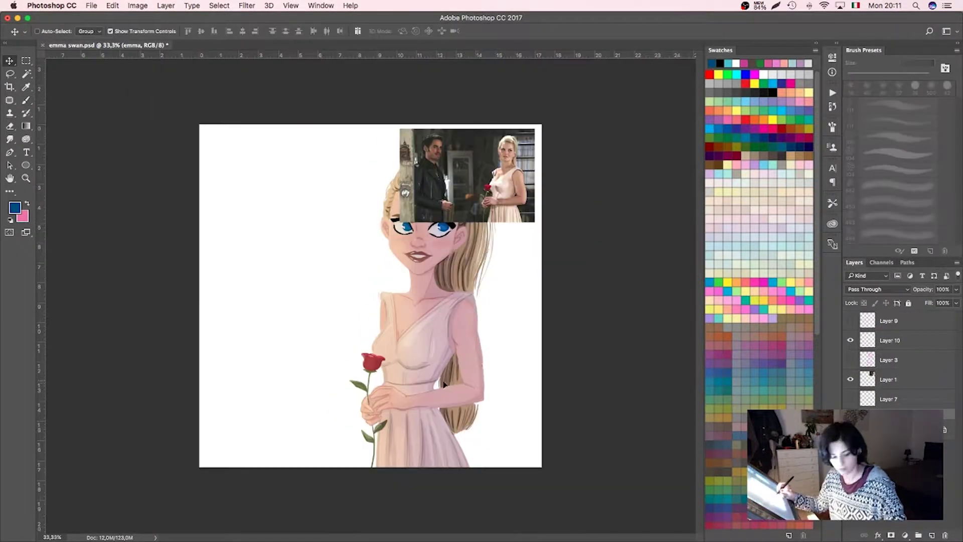
# Name the sketch layer and rough out the man's head, neck and torso in blue.
pyautogui.write('sketch')
pyautogui.press('Return')
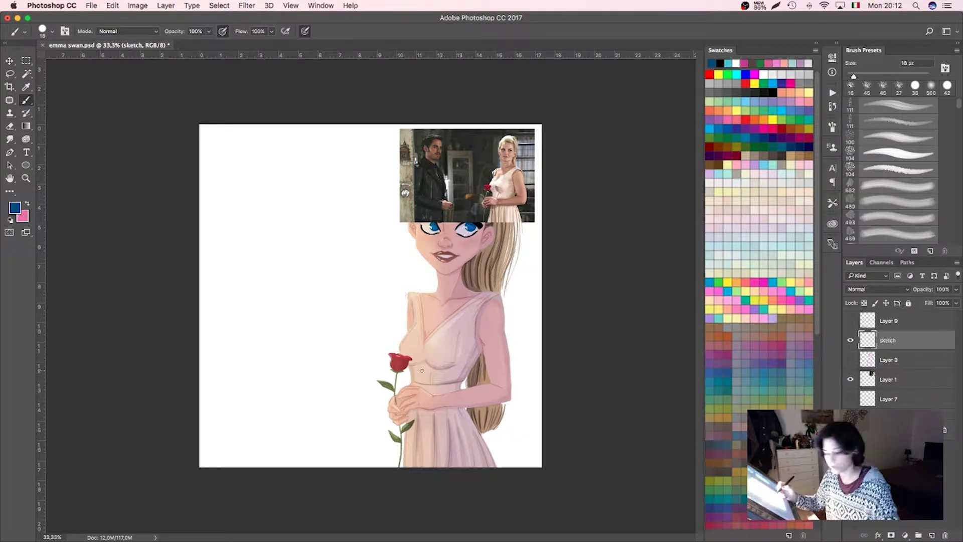
pyautogui.moveTo(301, 182)
pyautogui.mouseDown()
pyautogui.moveTo(274, 241)
pyautogui.moveTo(307, 269)
pyautogui.mouseUp()
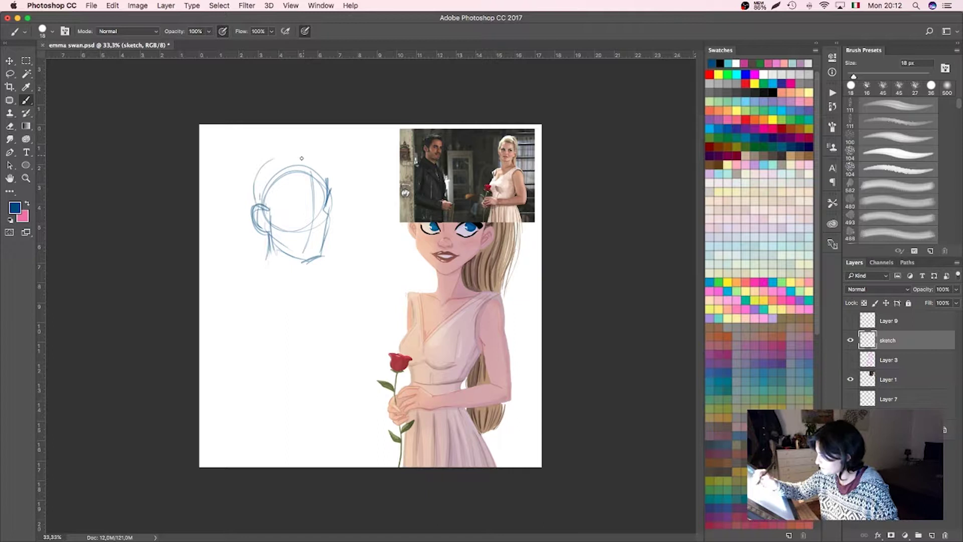
pyautogui.moveTo(222, 314); pyautogui.dragTo(234, 432)
pyautogui.moveTo(240, 437); pyautogui.dragTo(304, 455)
pyautogui.moveTo(303, 260); pyautogui.dragTo(300, 286)
pyautogui.moveTo(339, 314); pyautogui.dragTo(329, 446)
pyautogui.moveTo(260, 281); pyautogui.dragTo(291, 444)
pyautogui.moveTo(265, 258); pyautogui.dragTo(296, 279)
# Scale the man's sketch to 94.74% and move it slightly upward.
pyautogui.click(851, 380)
pyautogui.hotkey('ctrl', 't')
pyautogui.moveTo(302, 321); pyautogui.dragTo(311, 308)
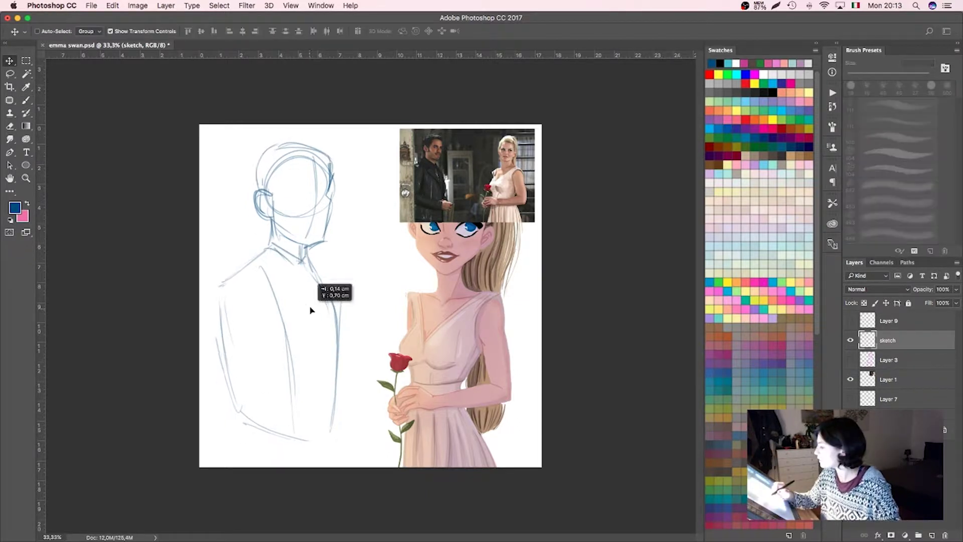
pyautogui.moveTo(344, 440); pyautogui.dragTo(325, 425)
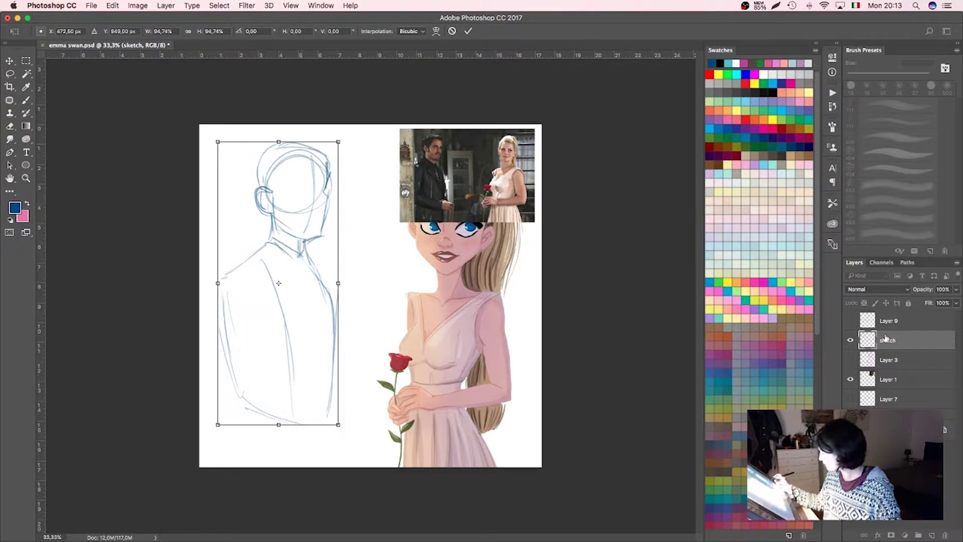
pyautogui.press('Return')
# Redraw the torso and collar, and sketch the arm and hand reaching toward the woman.
pyautogui.press('b')
pyautogui.moveTo(307, 241); pyautogui.dragTo(337, 274)
pyautogui.moveTo(223, 276)
pyautogui.mouseDown()
pyautogui.moveTo(232, 402)
pyautogui.moveTo(321, 431)
pyautogui.mouseUp()
pyautogui.moveTo(320, 399); pyautogui.dragTo(325, 443)
pyautogui.moveTo(254, 416); pyautogui.dragTo(321, 440)
pyautogui.moveTo(321, 401); pyautogui.dragTo(369, 413)
pyautogui.moveTo(369, 415); pyautogui.dragTo(341, 443)
pyautogui.moveTo(325, 296); pyautogui.dragTo(325, 384)
pyautogui.moveTo(236, 409); pyautogui.dragTo(232, 467)
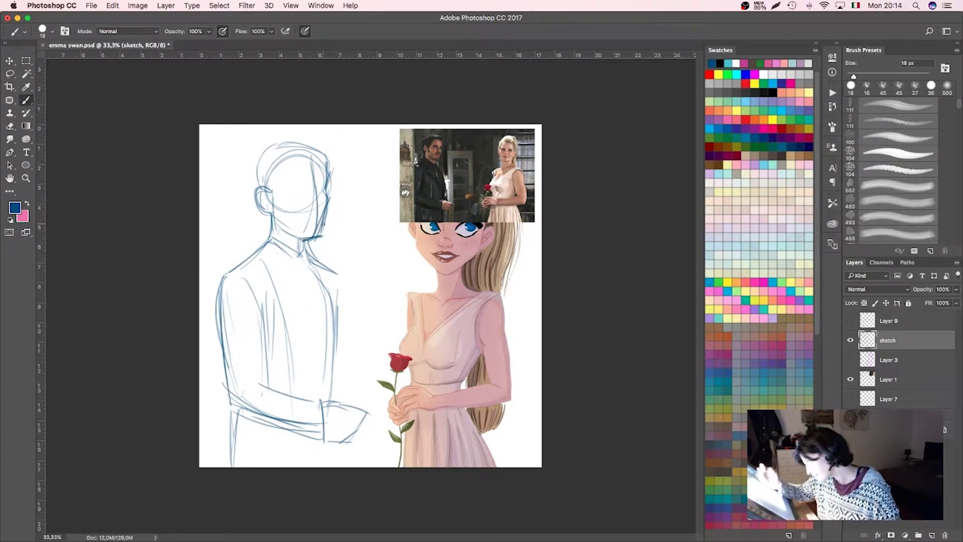
# Darken the right side of the head and jaw, and add the ear.
pyautogui.moveTo(332, 157); pyautogui.dragTo(324, 234)
pyautogui.moveTo(321, 160); pyautogui.dragTo(309, 237)
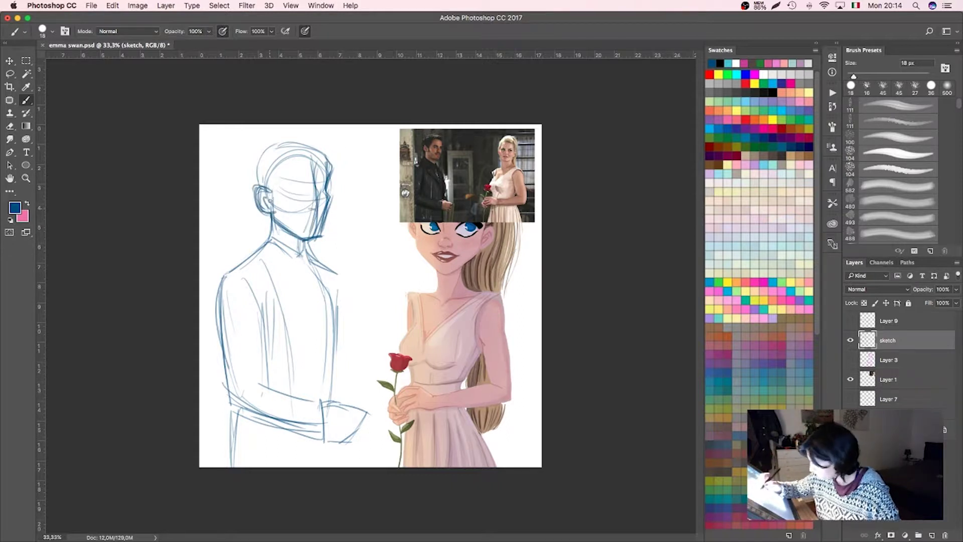
pyautogui.scroll(-3, 898, 190)
pyautogui.moveTo(270, 190); pyautogui.dragTo(271, 211)
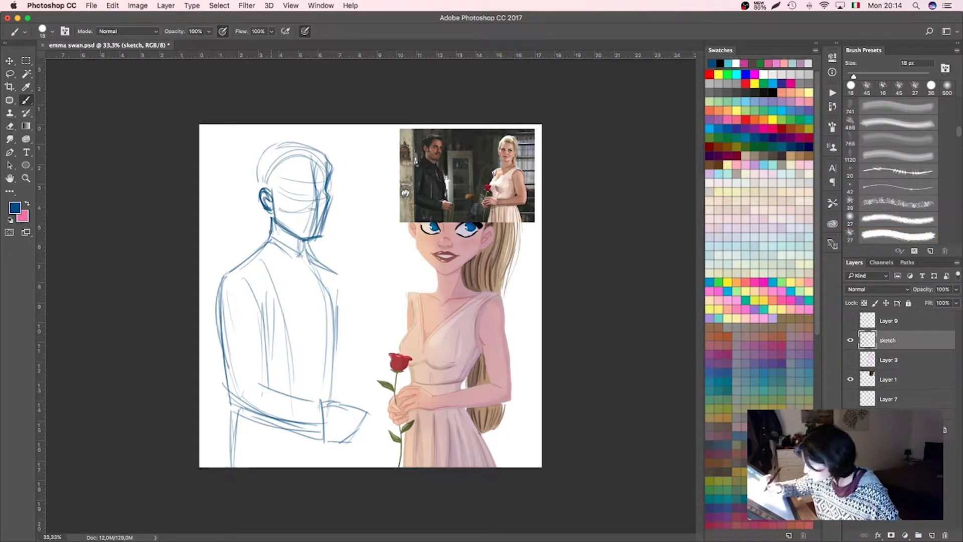
pyautogui.hotkey('ctrl', '+')
pyautogui.hotkey('ctrl', '+')
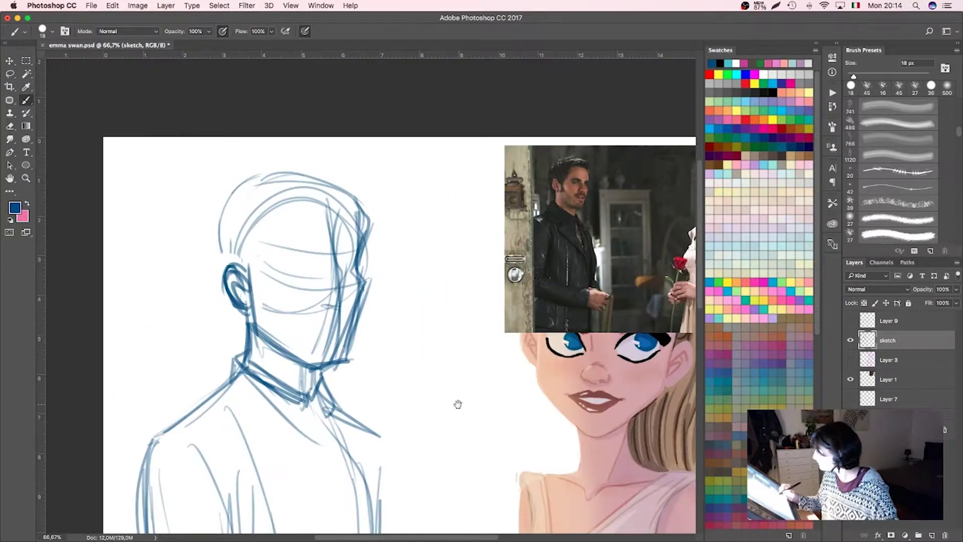
# Compare against the reference photo and thicken the man's neck and collar lines.
pyautogui.hotkey('ctrl', '-')
pyautogui.click(850, 380)
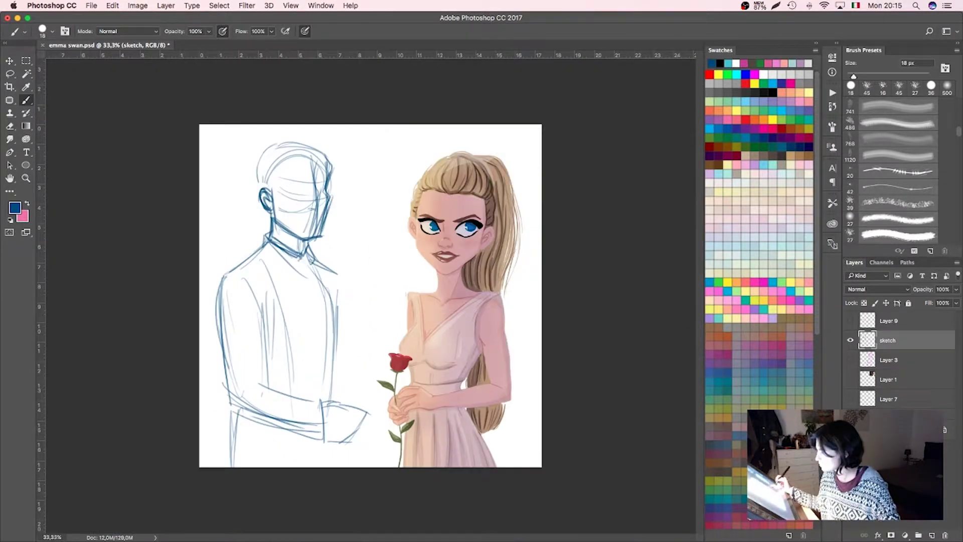
pyautogui.click(850, 379)
pyautogui.hotkey('ctrl', '+')
pyautogui.press('l')
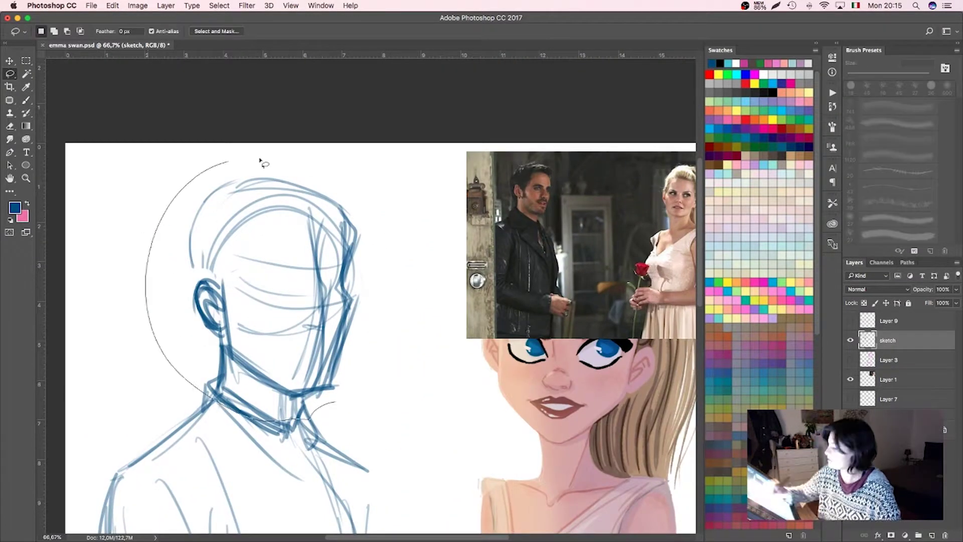
pyautogui.moveTo(322, 215); pyautogui.dragTo(285, 405)
pyautogui.press('b')
pyautogui.hotkey('ctrl', 'd')
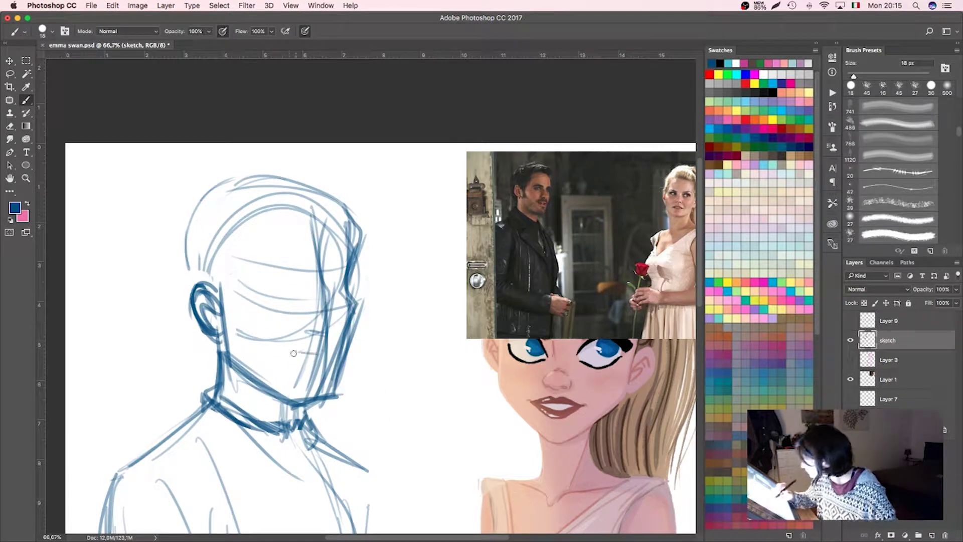
pyautogui.moveTo(216, 339)
pyautogui.mouseDown()
pyautogui.moveTo(246, 424)
pyautogui.moveTo(316, 424)
pyautogui.mouseUp()
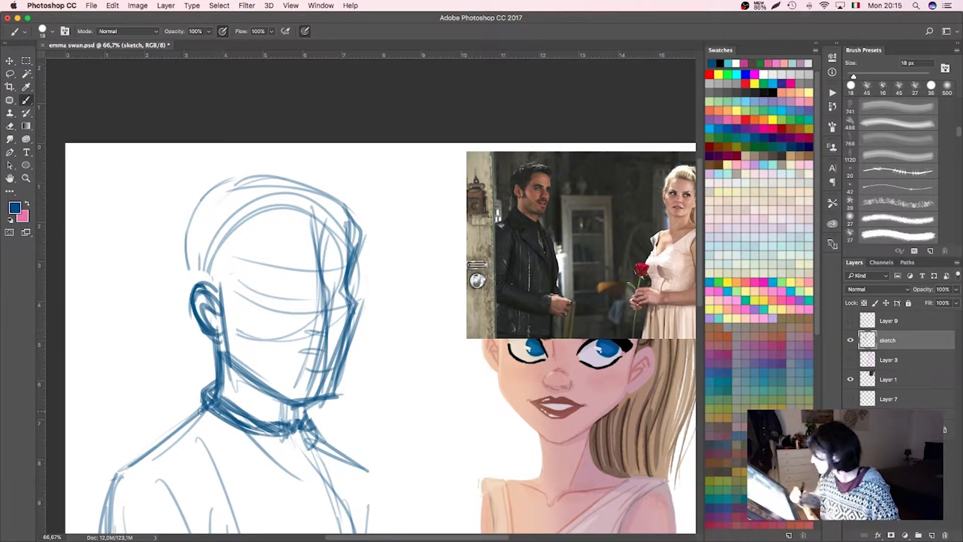
# Erase the face construction lines and redraw the cheek, jaw and neck darker.
pyautogui.press('e')
pyautogui.moveTo(341, 271); pyautogui.dragTo(301, 382)
pyautogui.moveTo(236, 301)
pyautogui.mouseDown()
pyautogui.moveTo(321, 251)
pyautogui.moveTo(346, 361)
pyautogui.mouseUp()
pyautogui.press('b')
pyautogui.moveTo(351, 321); pyautogui.dragTo(242, 368)
pyautogui.moveTo(226, 321); pyautogui.dragTo(206, 399)
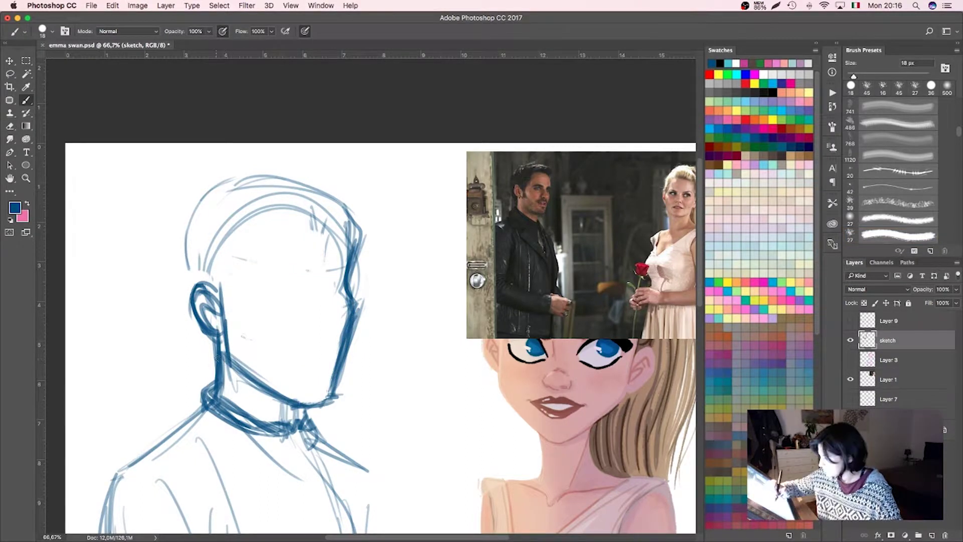
# Redraw the hair outline and head contour, and add guide lines across the face.
pyautogui.moveTo(180, 281); pyautogui.dragTo(185, 221)
pyautogui.moveTo(186, 221); pyautogui.dragTo(281, 182)
pyautogui.moveTo(248, 233)
pyautogui.mouseDown()
pyautogui.moveTo(246, 339)
pyautogui.moveTo(374, 256)
pyautogui.mouseUp()
pyautogui.moveTo(206, 206)
pyautogui.mouseDown()
pyautogui.moveTo(231, 183)
pyautogui.moveTo(377, 231)
pyautogui.mouseUp()
pyautogui.moveTo(233, 281)
pyautogui.mouseDown()
pyautogui.moveTo(245, 336)
pyautogui.moveTo(343, 314)
pyautogui.mouseUp()
pyautogui.moveTo(328, 275); pyautogui.dragTo(243, 277)
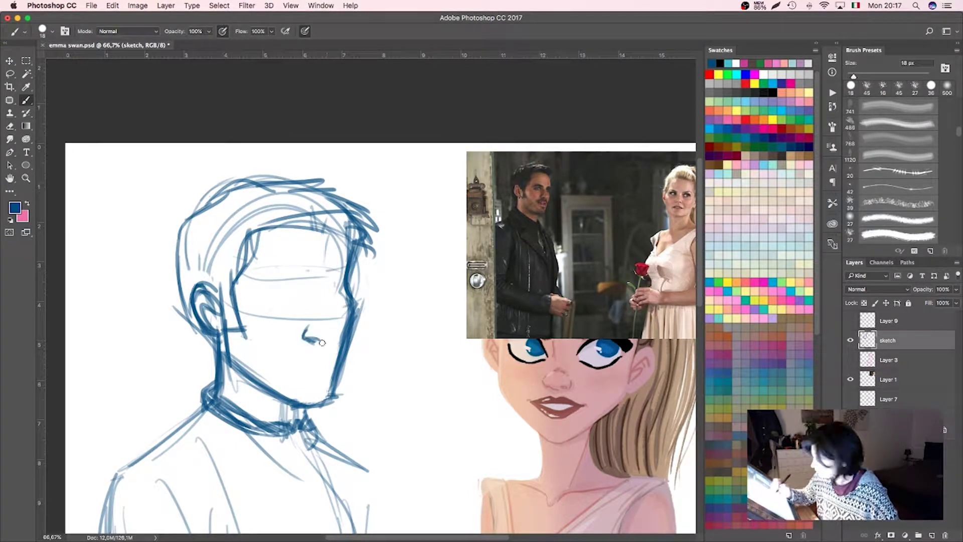
# Draw the man's eyes, eyebrows, nose and smiling mouth.
pyautogui.moveTo(255, 276)
pyautogui.mouseDown()
pyautogui.moveTo(345, 277)
pyautogui.moveTo(310, 289)
pyautogui.mouseUp()
pyautogui.moveTo(278, 352); pyautogui.dragTo(334, 360)
pyautogui.moveTo(301, 372); pyautogui.dragTo(329, 374)
pyautogui.moveTo(281, 352)
pyautogui.mouseDown()
pyautogui.moveTo(333, 359)
pyautogui.moveTo(321, 377)
pyautogui.moveTo(271, 352)
pyautogui.mouseUp()
pyautogui.press('e')
pyautogui.press('b')
pyautogui.moveTo(338, 310)
pyautogui.mouseDown()
pyautogui.moveTo(321, 348)
pyautogui.moveTo(328, 357)
pyautogui.mouseUp()
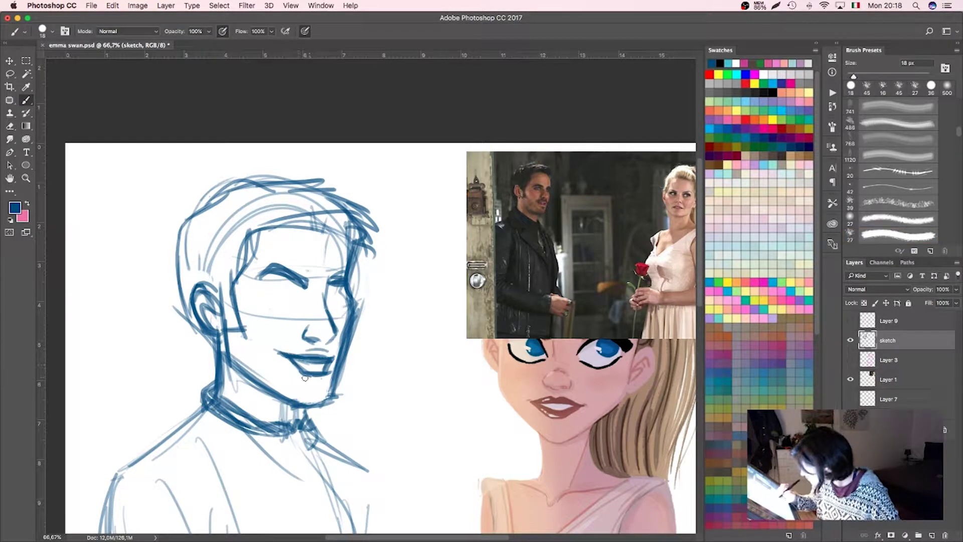
pyautogui.moveTo(300, 295); pyautogui.dragTo(302, 290)
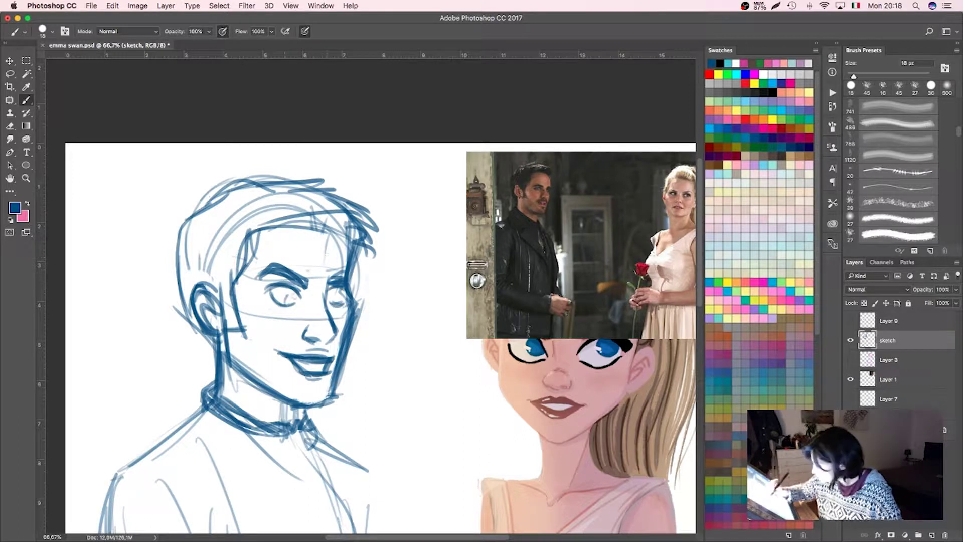
pyautogui.press('F9')
# Erase the pupils in the man's left eye.
pyautogui.hotkey('ctrl', '-')
pyautogui.hotkey('ctrl', '-')
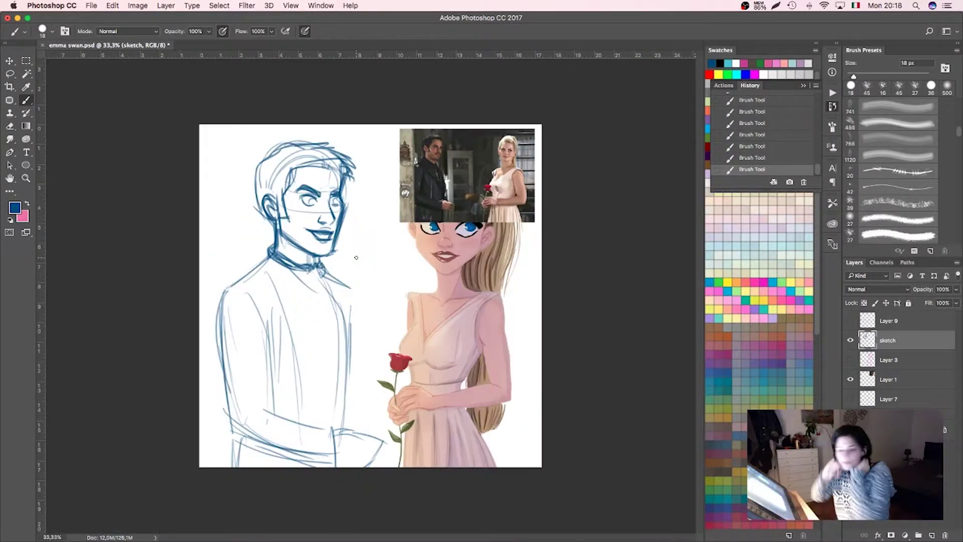
pyautogui.press('e')
pyautogui.moveTo(304, 198); pyautogui.dragTo(312, 200)
pyautogui.press('b')
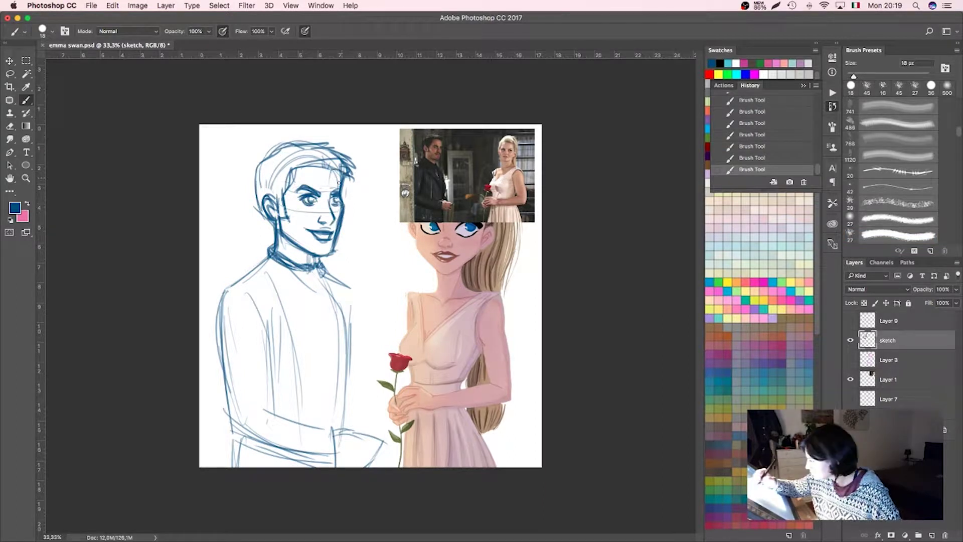
# Zoom in and out to compare the man's sketch with the reference photo.
pyautogui.hotkey('ctrl', '+')
pyautogui.hotkey('ctrl', '+')
pyautogui.press('F9')
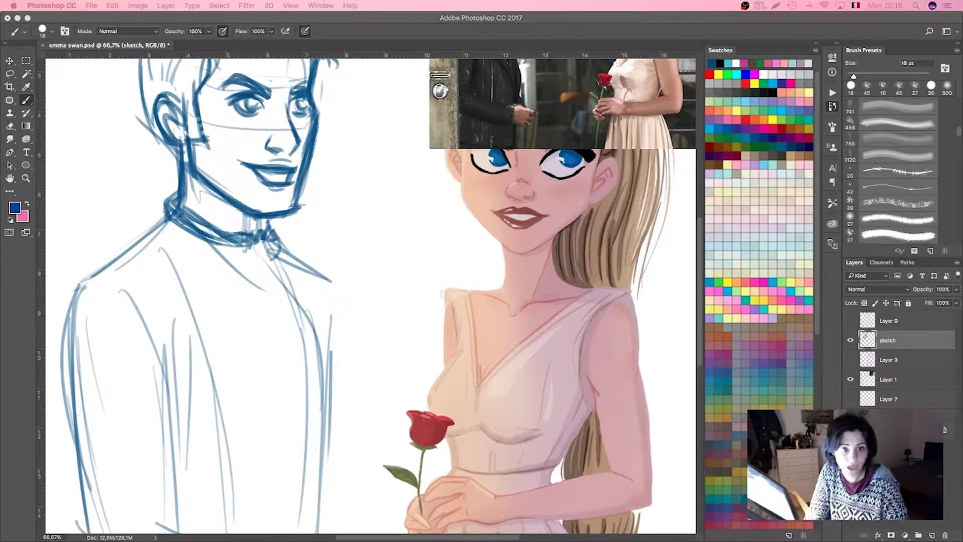
pyautogui.press('F9')
pyautogui.hotkey('ctrl', '-')
pyautogui.hotkey('ctrl', '-')
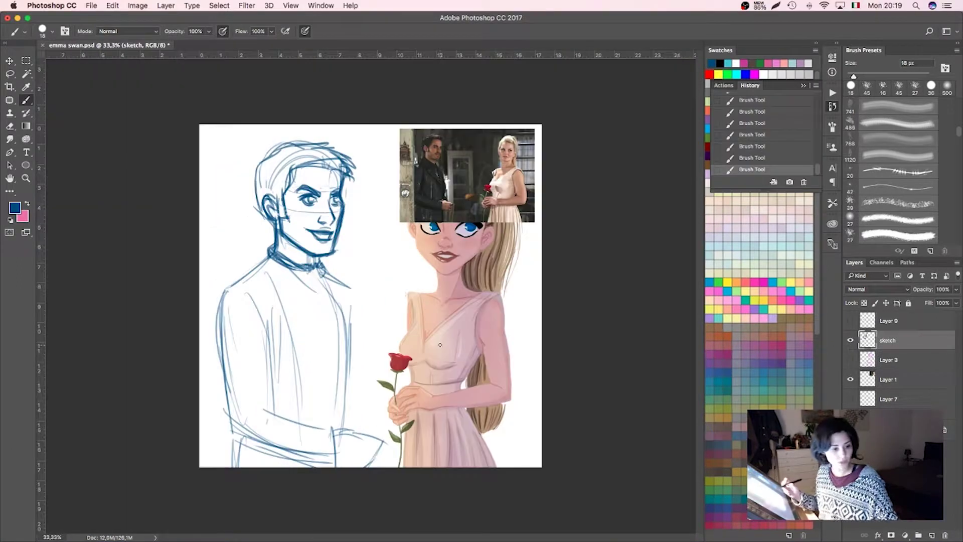
pyautogui.hotkey('ctrl', '+')
pyautogui.hotkey('ctrl', '+')
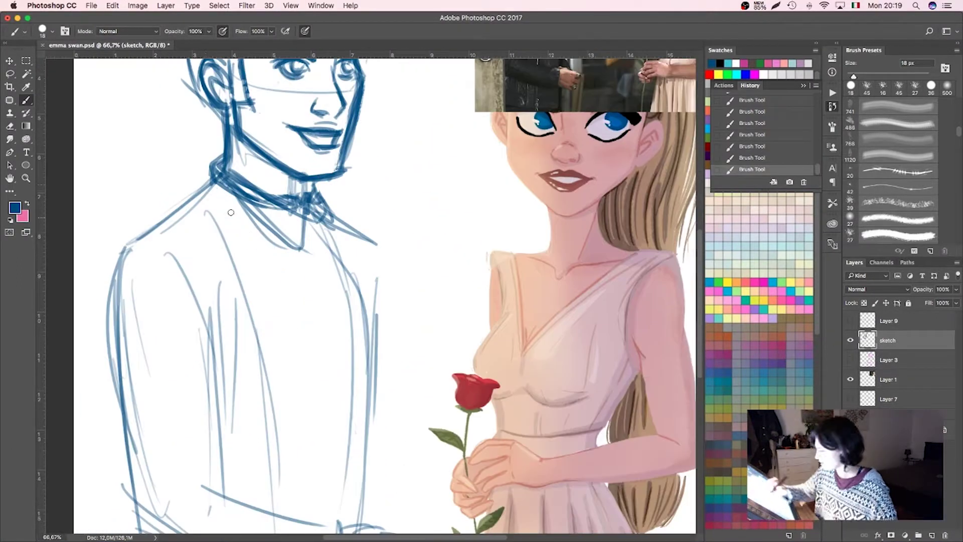
pyautogui.hotkey('ctrl', '-')
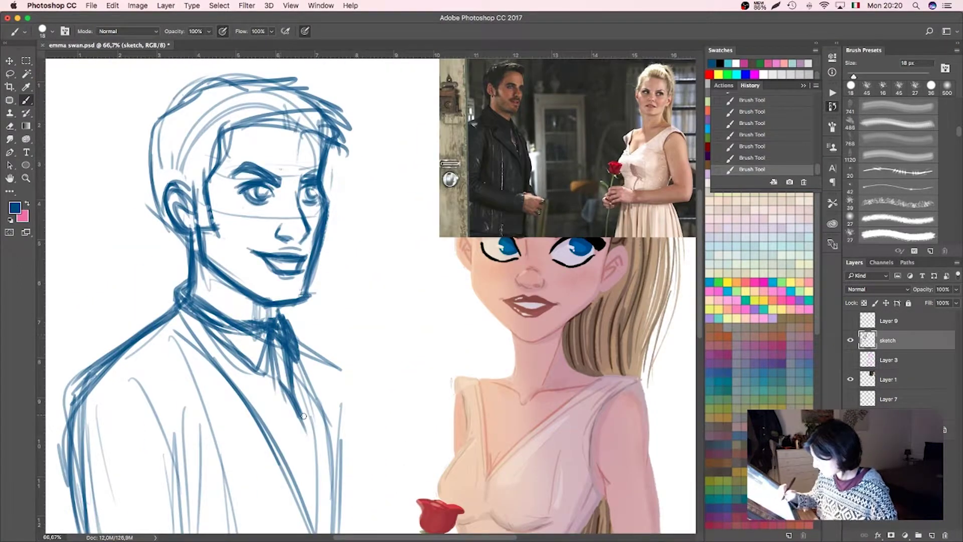
pyautogui.hotkey('ctrl', '+')
pyautogui.hotkey('ctrl', '-')
pyautogui.hotkey('ctrl', '+')
pyautogui.hotkey('ctrl', '-')
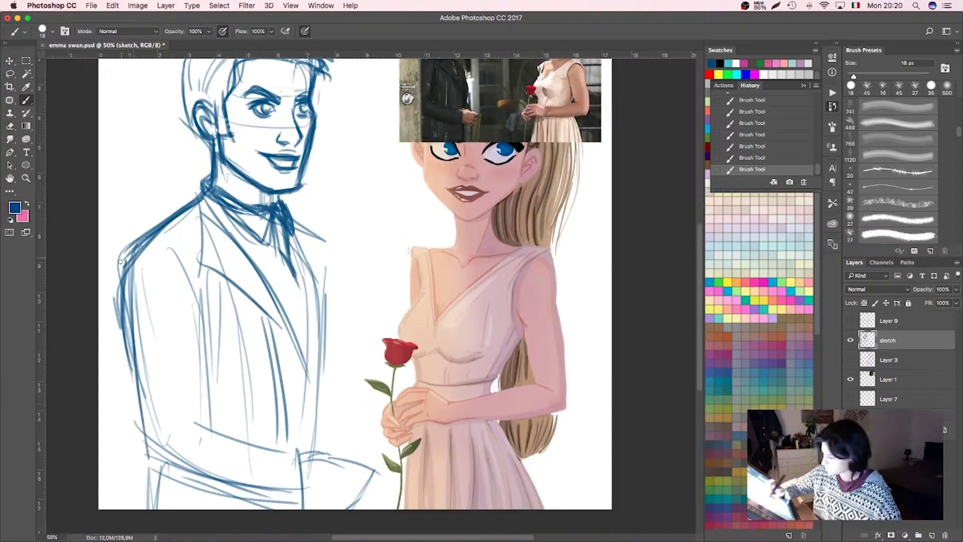
pyautogui.scroll(-3, 340, 442)
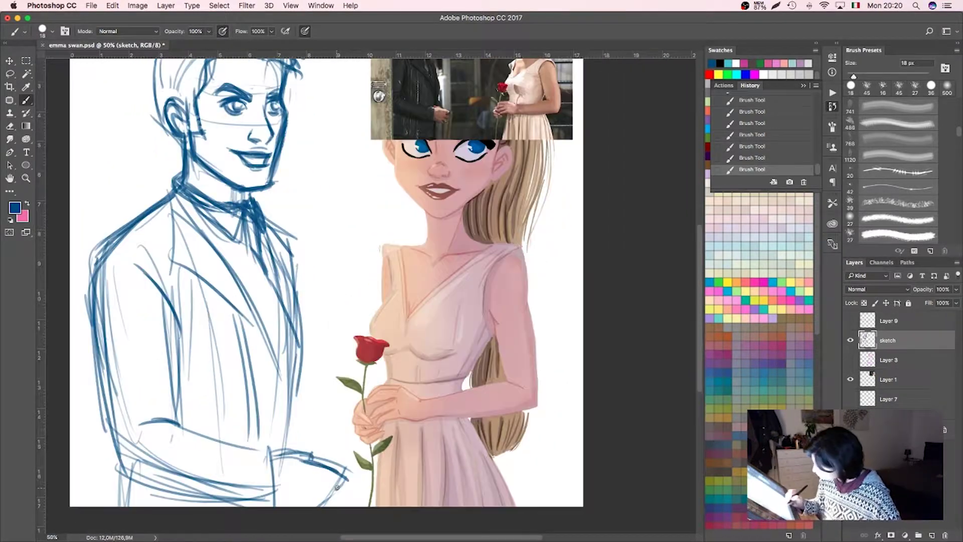
# Sketch the man's hand near the rose, redo a collar stroke, and add Layer 10.
pyautogui.moveTo(329, 497); pyautogui.dragTo(307, 503)
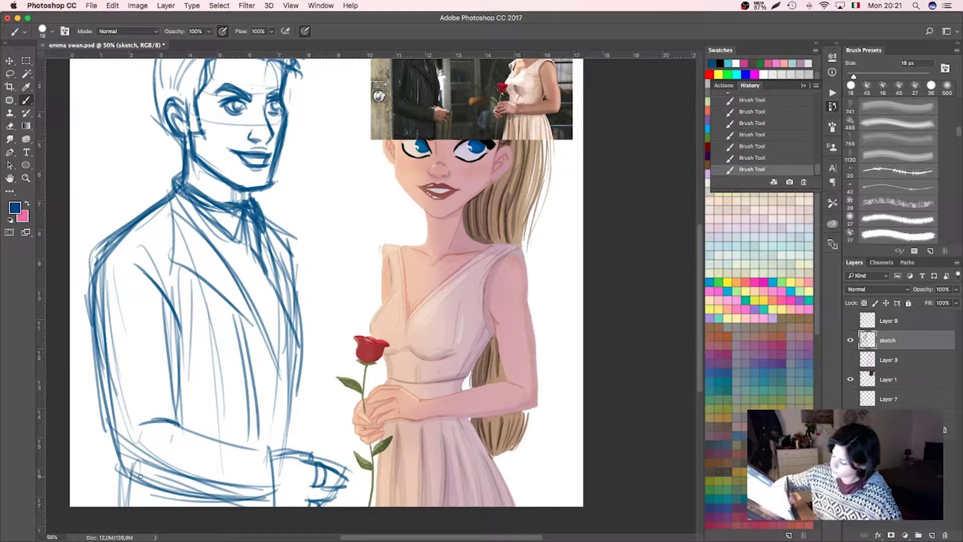
pyautogui.scroll(5, 351, 462)
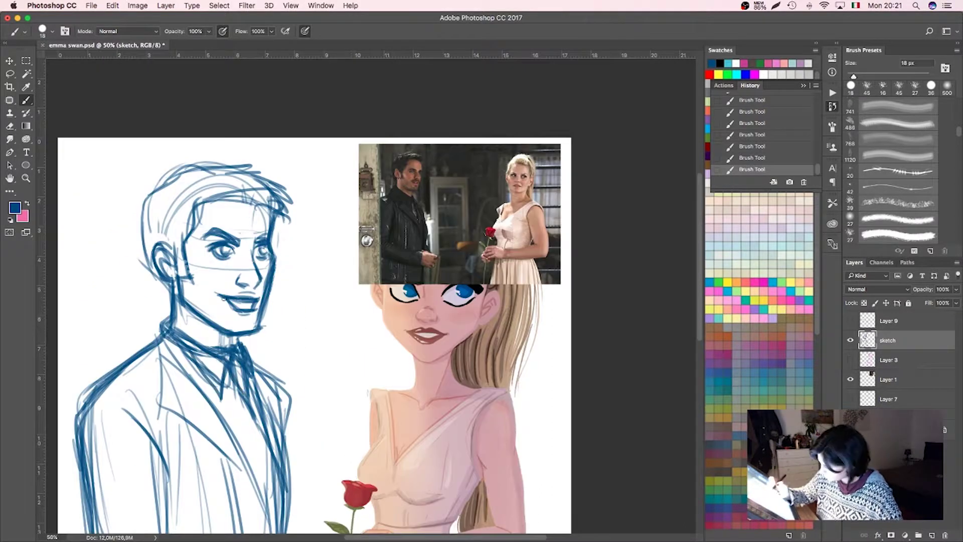
pyautogui.moveTo(241, 351); pyautogui.dragTo(196, 399)
pyautogui.hotkey('ctrl', 'z')
pyautogui.moveTo(253, 392); pyautogui.dragTo(240, 351)
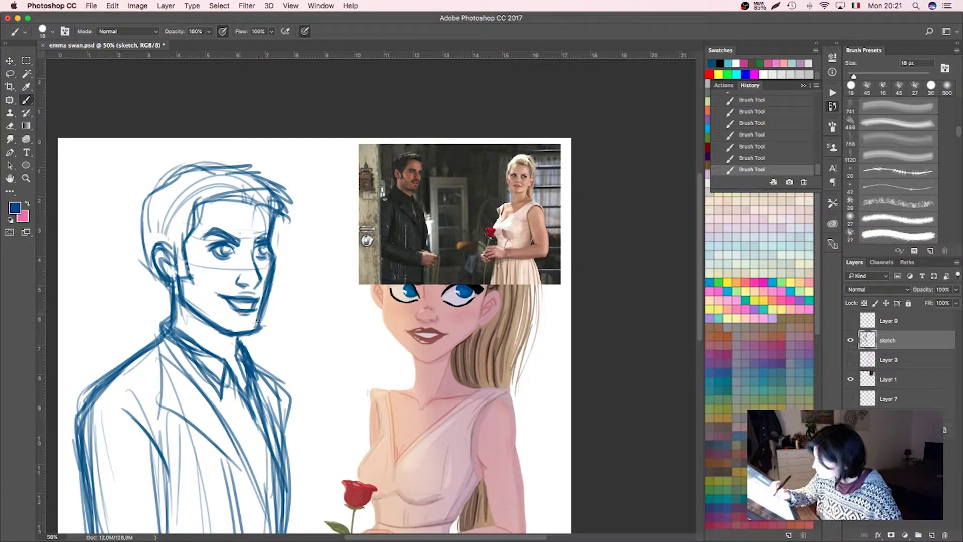
pyautogui.hotkey('ctrl', '-')
pyautogui.hotkey('ctrl', '-')
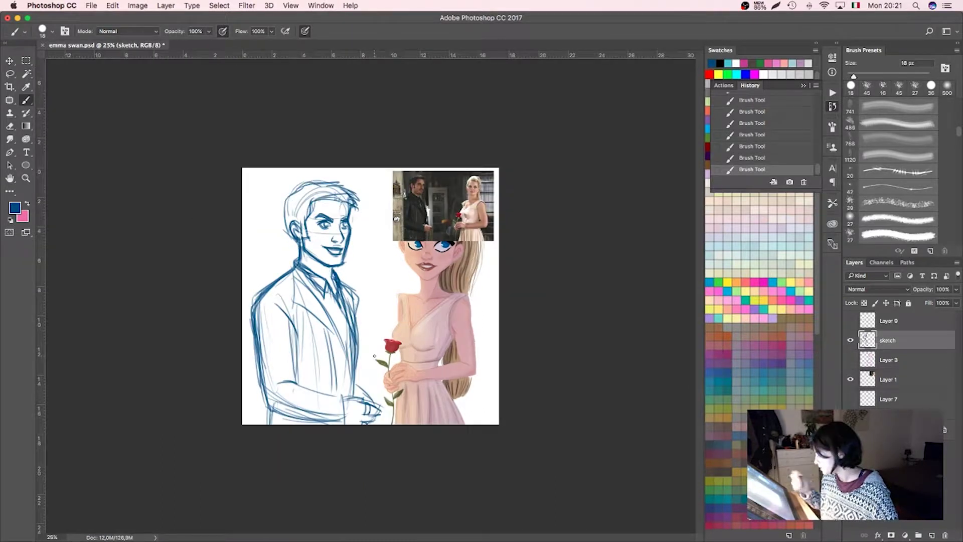
pyautogui.click(932, 535)
# Sample the woman's skin colour and name the new layer 'skin'.
pyautogui.hotkey('ctrl', '+')
pyautogui.hotkey('ctrl', '+')
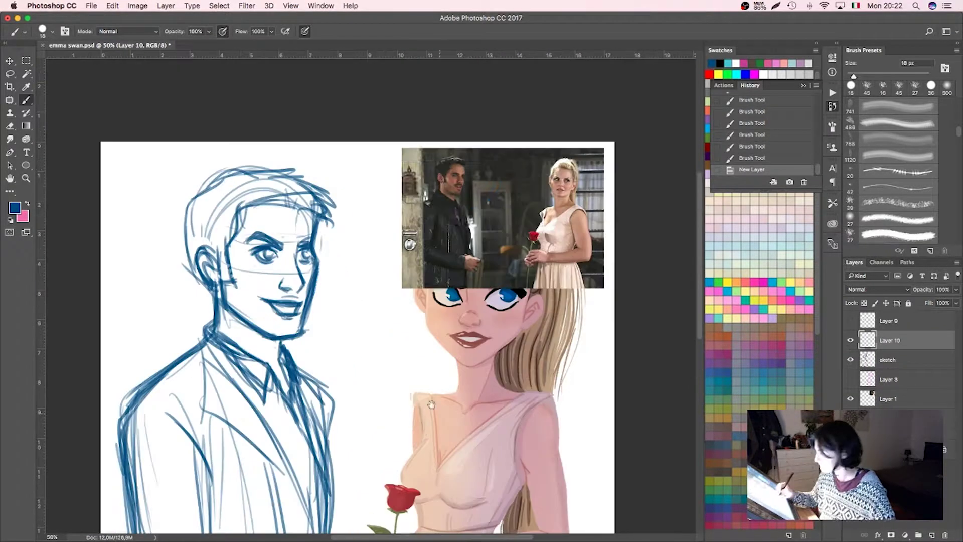
pyautogui.press('i')
pyautogui.click(461, 169)
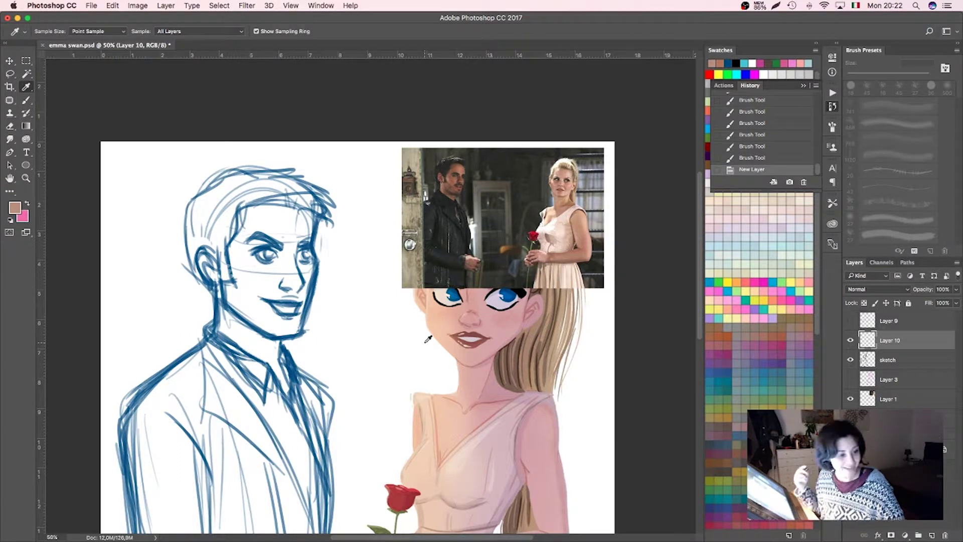
pyautogui.write('skin')
pyautogui.press('Return')
pyautogui.press('b')
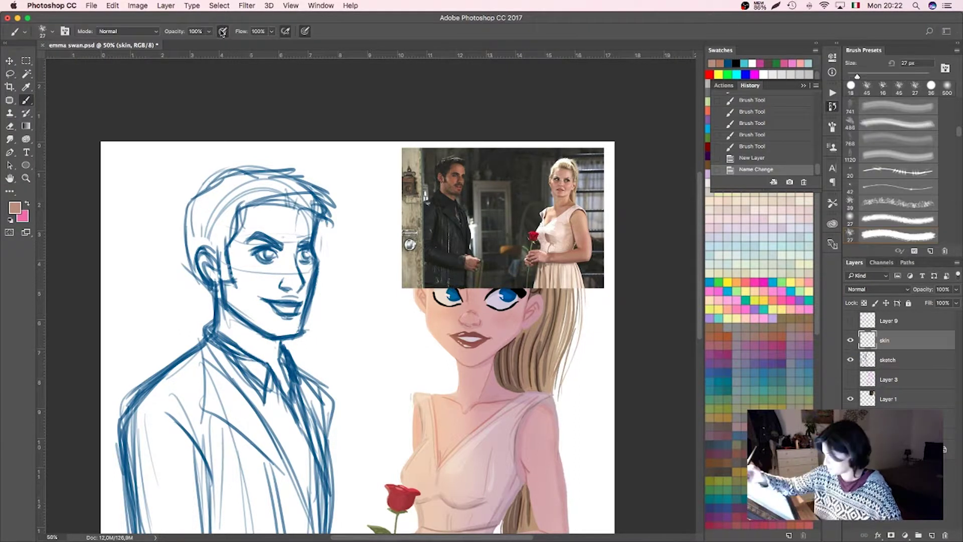
# Paint the man's face edges, jawline and ear in skin tone, then fill the face.
pyautogui.hotkey('ctrl', '+')
pyautogui.moveTo(360, 185); pyautogui.dragTo(354, 362)
pyautogui.moveTo(181, 365)
pyautogui.mouseDown()
pyautogui.moveTo(271, 435)
pyautogui.moveTo(337, 427)
pyautogui.mouseUp()
pyautogui.moveTo(174, 328)
pyautogui.mouseDown()
pyautogui.moveTo(131, 266)
pyautogui.moveTo(155, 301)
pyautogui.moveTo(137, 300)
pyautogui.moveTo(276, 434)
pyautogui.mouseUp()
pyautogui.moveTo(206, 326)
pyautogui.mouseDown()
pyautogui.moveTo(184, 261)
pyautogui.moveTo(339, 179)
pyautogui.moveTo(357, 183)
pyautogui.mouseUp()
pyautogui.press('l')
pyautogui.moveTo(182, 347); pyautogui.dragTo(183, 344)
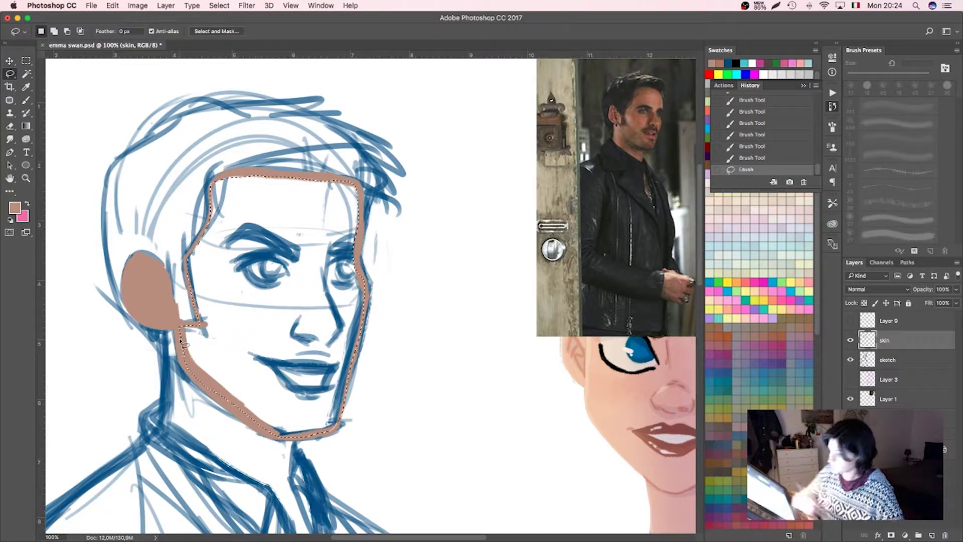
pyautogui.hotkey('alt', 'BackSpace')
pyautogui.hotkey('ctrl', 'd')
pyautogui.press('b')
# On a new layer below, paint skin over the neck and open collar.
pyautogui.scroll(-3, 346, 251)
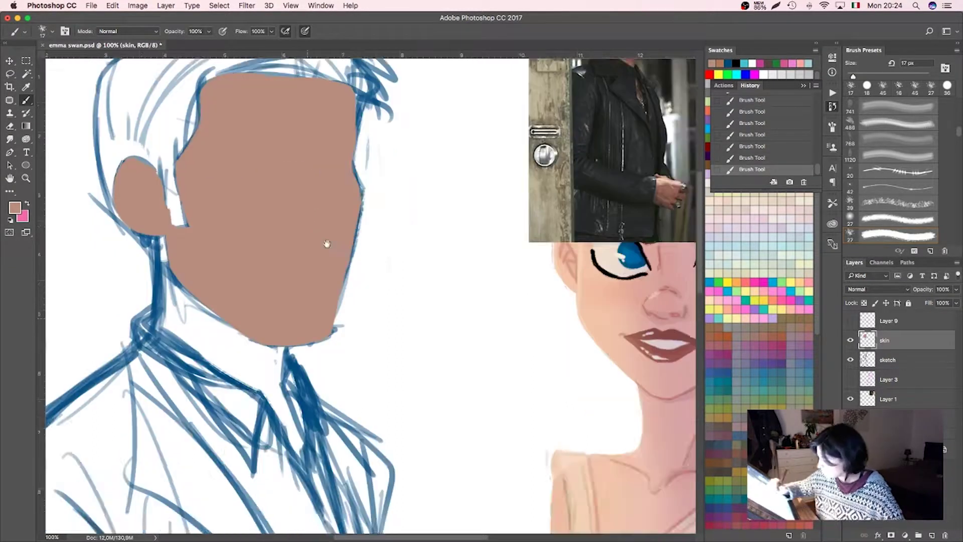
pyautogui.scroll(-2, 327, 243)
pyautogui.hotkey('ctrl', 'shift', 'alt', 'n')
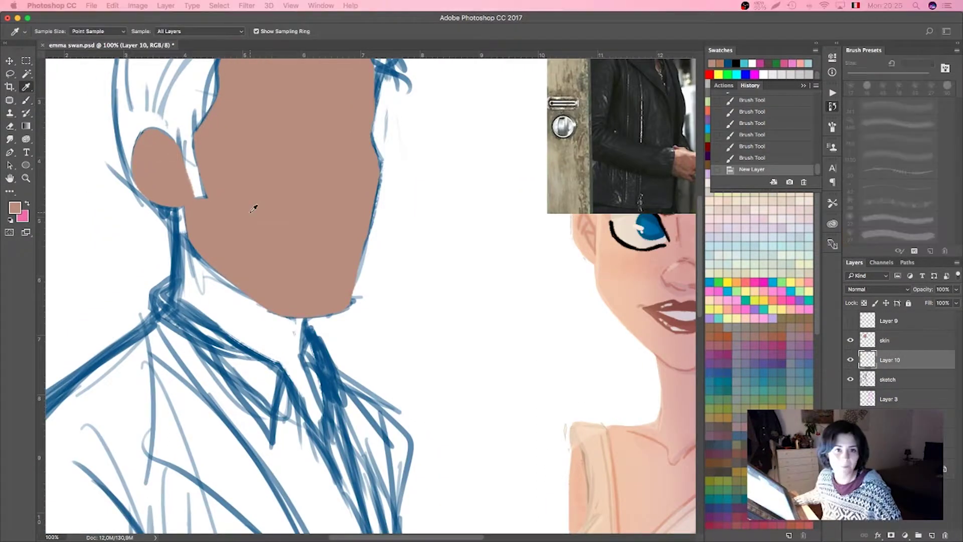
pyautogui.moveTo(178, 208)
pyautogui.mouseDown()
pyautogui.moveTo(216, 326)
pyautogui.moveTo(274, 359)
pyautogui.mouseUp()
pyautogui.scroll(-3, 273, 359)
pyautogui.hscroll(2, 274, 359)
pyautogui.moveTo(211, 203); pyautogui.dragTo(279, 419)
pyautogui.moveTo(180, 180)
pyautogui.mouseDown()
pyautogui.moveTo(170, 216)
pyautogui.moveTo(115, 191)
pyautogui.moveTo(110, 161)
pyautogui.moveTo(149, 176)
pyautogui.moveTo(160, 216)
pyautogui.mouseUp()
# Fill the man's hand with the skin colour.
pyautogui.scroll(-2, 161, 216)
pyautogui.scroll(-6, 161, 216)
pyautogui.moveTo(205, 436)
pyautogui.mouseDown()
pyautogui.moveTo(201, 331)
pyautogui.moveTo(303, 427)
pyautogui.moveTo(289, 437)
pyautogui.mouseUp()
pyautogui.press('l')
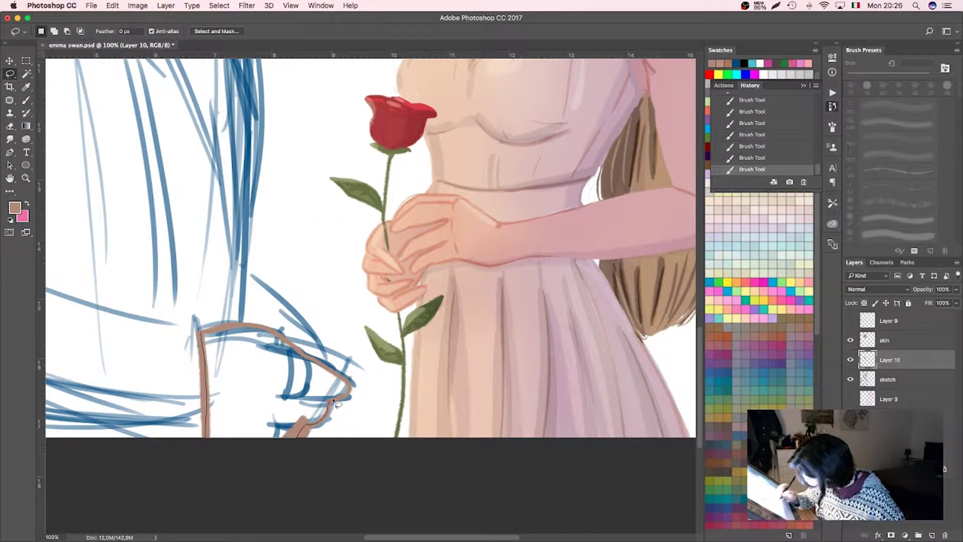
pyautogui.hotkey('alt', 'BackSpace')
pyautogui.hotkey('ctrl', 'd')
pyautogui.press('b')
# Merge the skin layers and apply Hue/Saturation with +24 saturation and +20 lightness.
pyautogui.hotkey('ctrl', '-')
pyautogui.moveTo(401, 251)
pyautogui.mouseDown()
pyautogui.moveTo(401, 426)
pyautogui.moveTo(362, 436)
pyautogui.moveTo(361, 460)
pyautogui.mouseUp()
pyautogui.hotkey('ctrl', 'e')
pyautogui.hotkey('ctrl', 'u')
pyautogui.press('Return')
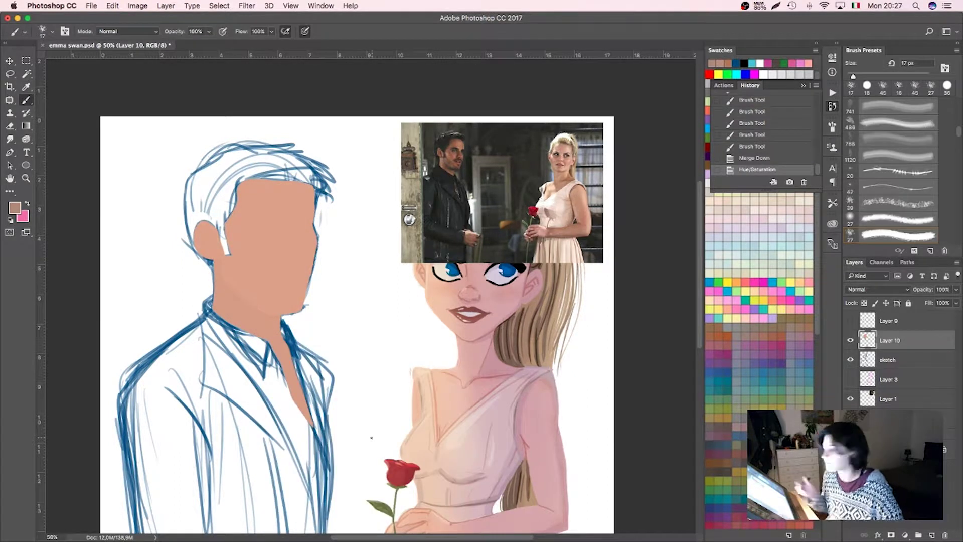
# Name the new layer 'hair' and paint a dark sideburn and hairline.
pyautogui.doubleClick(890, 321)
pyautogui.write('hair')
pyautogui.press('Return')
pyautogui.hotkey('ctrl', '+')
pyautogui.moveTo(199, 329)
pyautogui.mouseDown()
pyautogui.moveTo(193, 283)
pyautogui.moveTo(214, 256)
pyautogui.moveTo(199, 277)
pyautogui.mouseUp()
pyautogui.moveTo(243, 217); pyautogui.dragTo(290, 229)
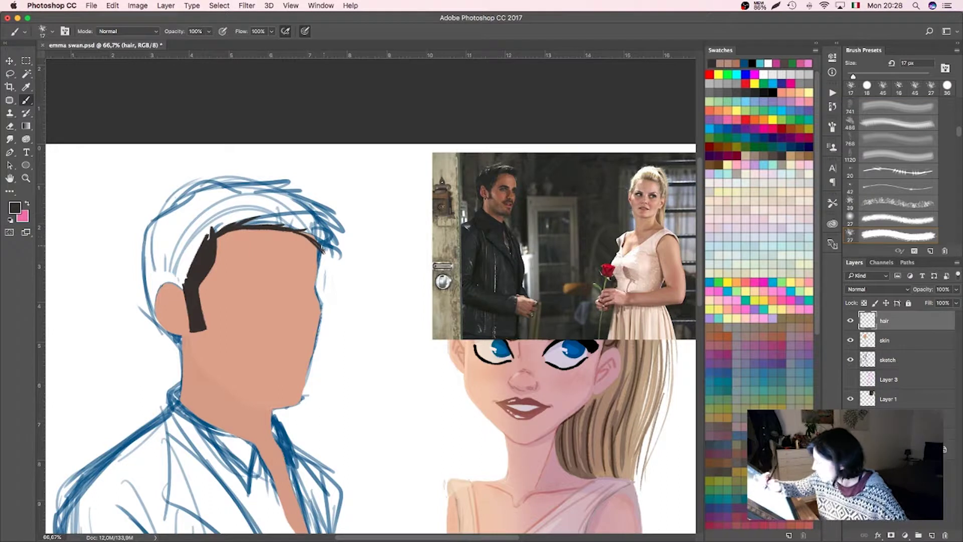
# Outline and fill the man's hair flat dark brown around the head.
pyautogui.moveTo(148, 316); pyautogui.dragTo(170, 209)
pyautogui.moveTo(140, 268)
pyautogui.mouseDown()
pyautogui.moveTo(195, 186)
pyautogui.moveTo(295, 177)
pyautogui.mouseUp()
pyautogui.moveTo(275, 191); pyautogui.dragTo(345, 239)
pyautogui.moveTo(176, 333)
pyautogui.mouseDown()
pyautogui.moveTo(150, 301)
pyautogui.moveTo(150, 253)
pyautogui.moveTo(178, 241)
pyautogui.moveTo(168, 226)
pyautogui.moveTo(158, 230)
pyautogui.moveTo(198, 226)
pyautogui.mouseUp()
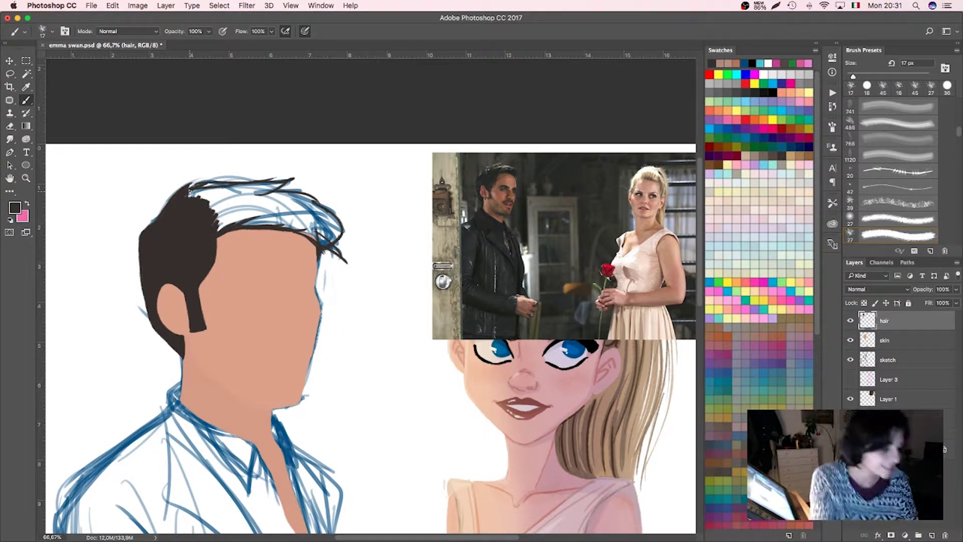
pyautogui.moveTo(234, 211)
pyautogui.mouseDown()
pyautogui.moveTo(189, 194)
pyautogui.moveTo(296, 175)
pyautogui.moveTo(286, 197)
pyautogui.moveTo(306, 230)
pyautogui.moveTo(319, 198)
pyautogui.moveTo(331, 224)
pyautogui.moveTo(291, 233)
pyautogui.moveTo(338, 213)
pyautogui.moveTo(345, 262)
pyautogui.mouseUp()
# Save the document and add a new layer for the shirt.
pyautogui.press('cmd+s')
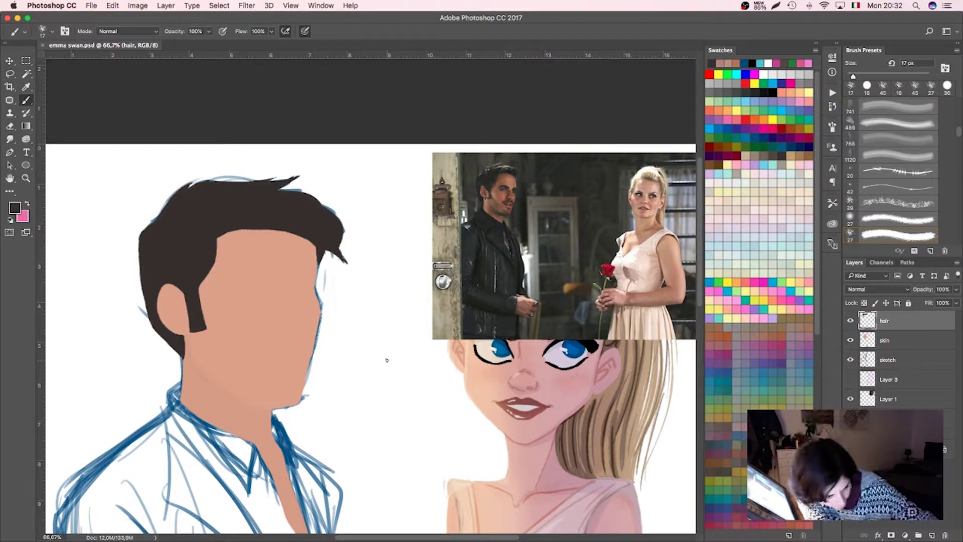
pyautogui.scroll(-5, 371, 360)
pyautogui.click(932, 534)
# Rename the new layer to 'shirt'.
pyautogui.doubleClick(885, 320)
pyautogui.write('shirt')
pyautogui.press('Return')
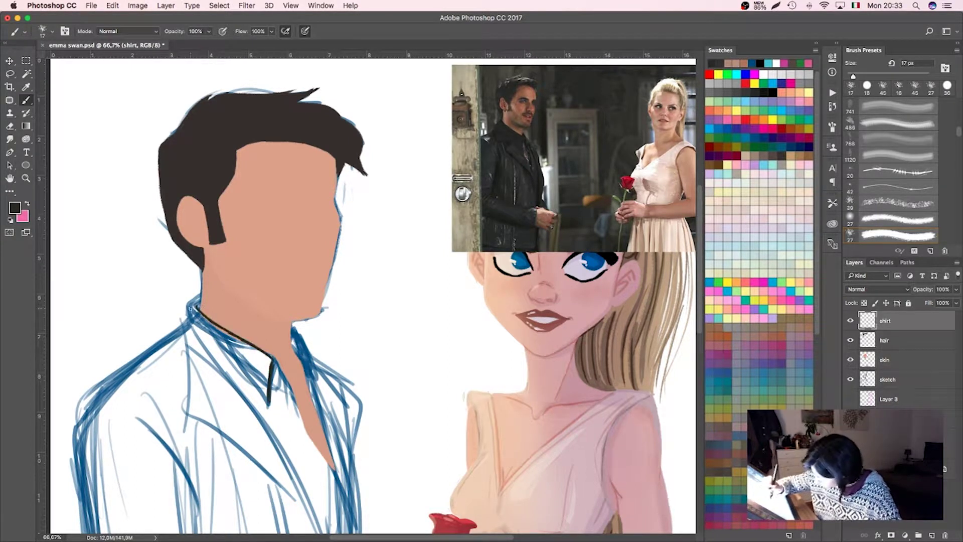
# Paint the man's shirt collar and shirt front black down the jacket opening.
pyautogui.moveTo(225, 368); pyautogui.dragTo(267, 405)
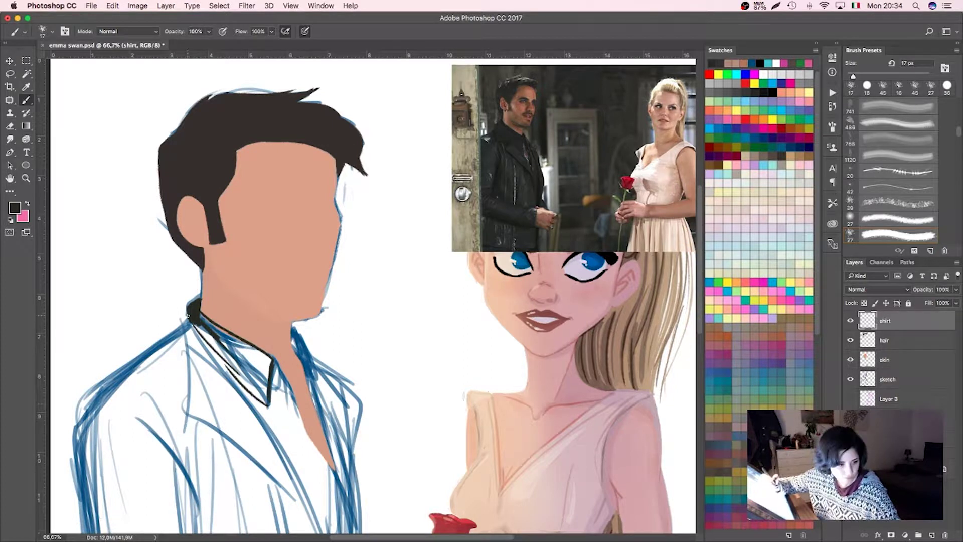
pyautogui.moveTo(190, 316)
pyautogui.mouseDown()
pyautogui.moveTo(241, 371)
pyautogui.moveTo(258, 361)
pyautogui.moveTo(266, 399)
pyautogui.mouseUp()
pyautogui.moveTo(236, 359); pyautogui.dragTo(269, 397)
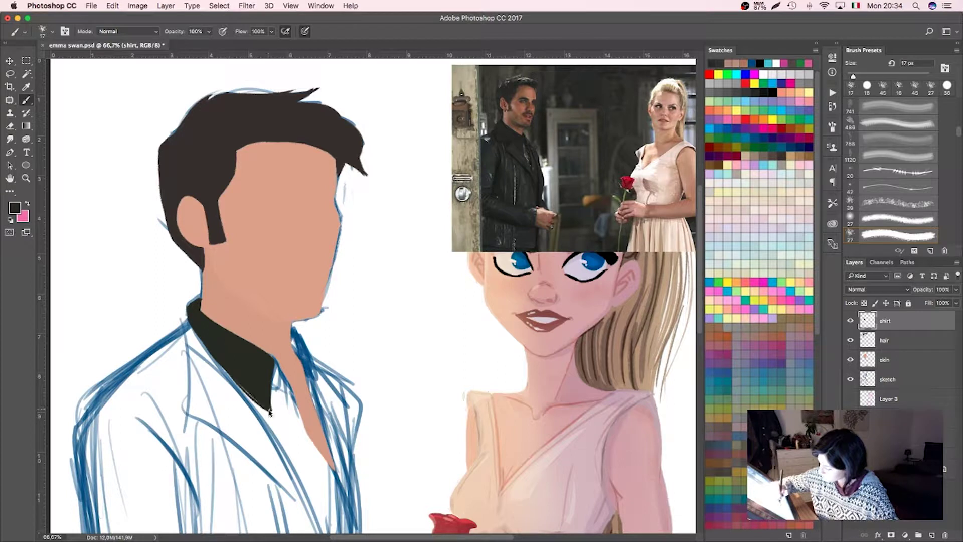
pyautogui.moveTo(294, 335); pyautogui.dragTo(316, 385)
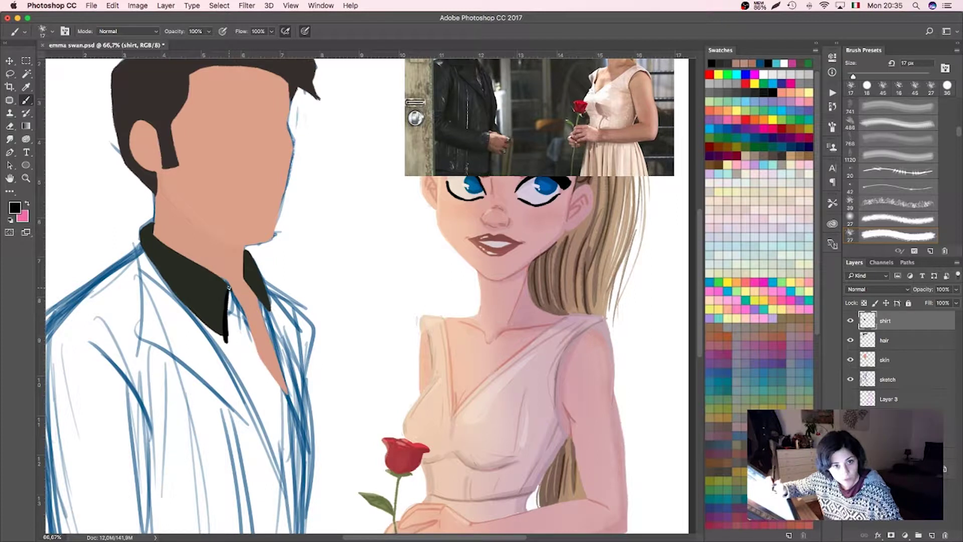
pyautogui.moveTo(229, 287); pyautogui.dragTo(275, 388)
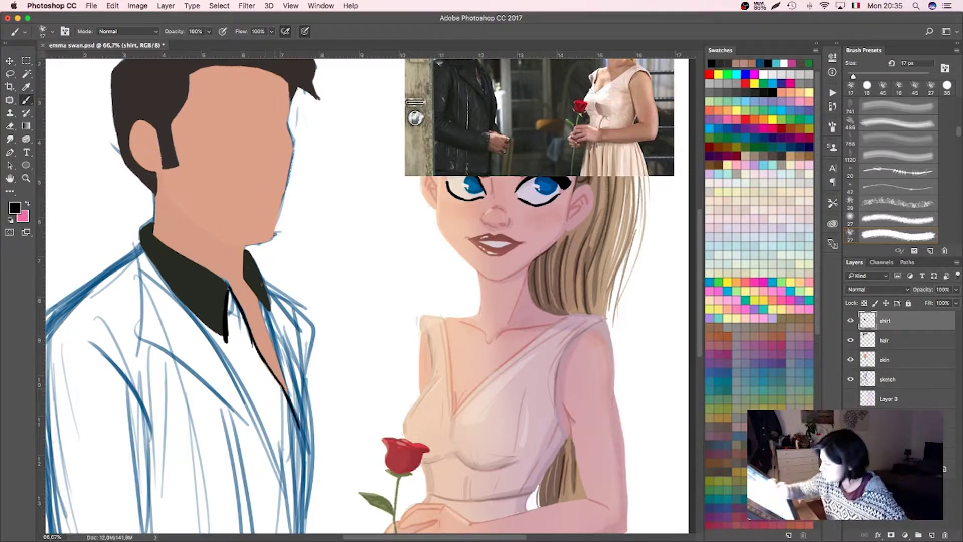
pyautogui.moveTo(257, 317); pyautogui.dragTo(284, 407)
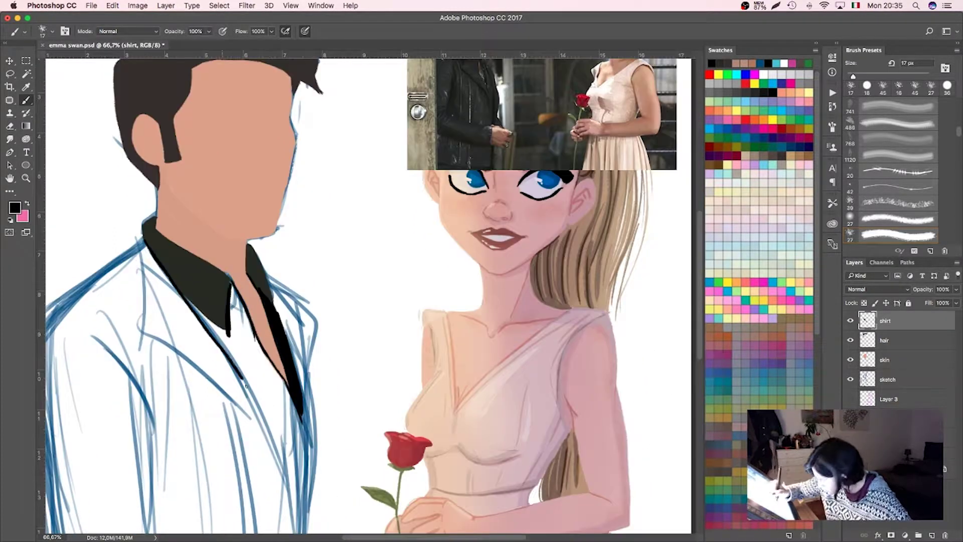
pyautogui.moveTo(183, 293)
pyautogui.mouseDown()
pyautogui.moveTo(228, 336)
pyautogui.moveTo(233, 283)
pyautogui.mouseUp()
pyautogui.moveTo(261, 356)
pyautogui.mouseDown()
pyautogui.moveTo(224, 271)
pyautogui.moveTo(251, 296)
pyautogui.mouseUp()
pyautogui.moveTo(271, 200)
pyautogui.mouseDown()
pyautogui.moveTo(296, 311)
pyautogui.moveTo(297, 394)
pyautogui.mouseUp()
pyautogui.moveTo(284, 319); pyautogui.dragTo(274, 379)
pyautogui.moveTo(297, 379); pyautogui.dragTo(291, 461)
pyautogui.moveTo(276, 351); pyautogui.dragTo(288, 446)
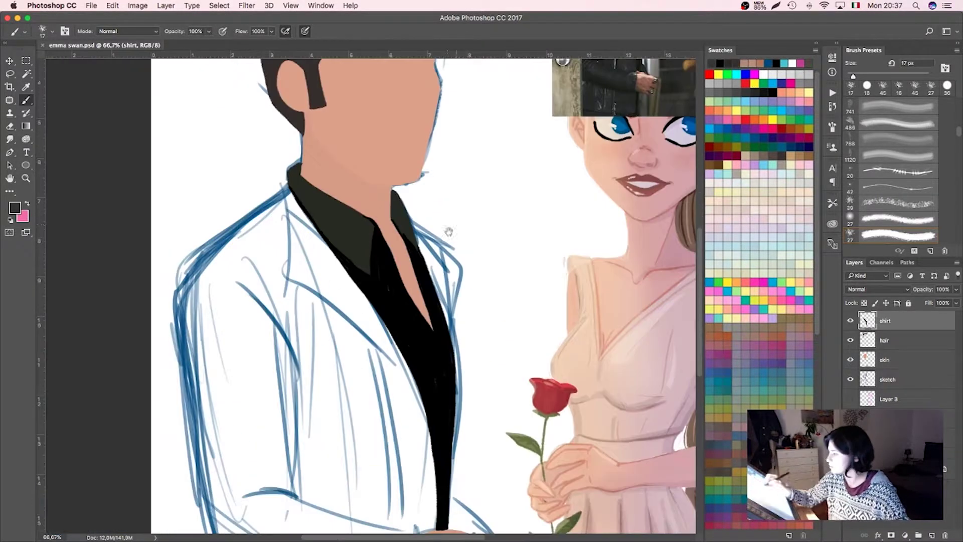
# Outline the man's left shoulder, sleeve and cuff in dark grey, then lasso-select the sleeve.
pyautogui.moveTo(184, 301); pyautogui.dragTo(175, 387)
pyautogui.moveTo(174, 326); pyautogui.dragTo(288, 183)
pyautogui.moveTo(174, 298); pyautogui.dragTo(274, 201)
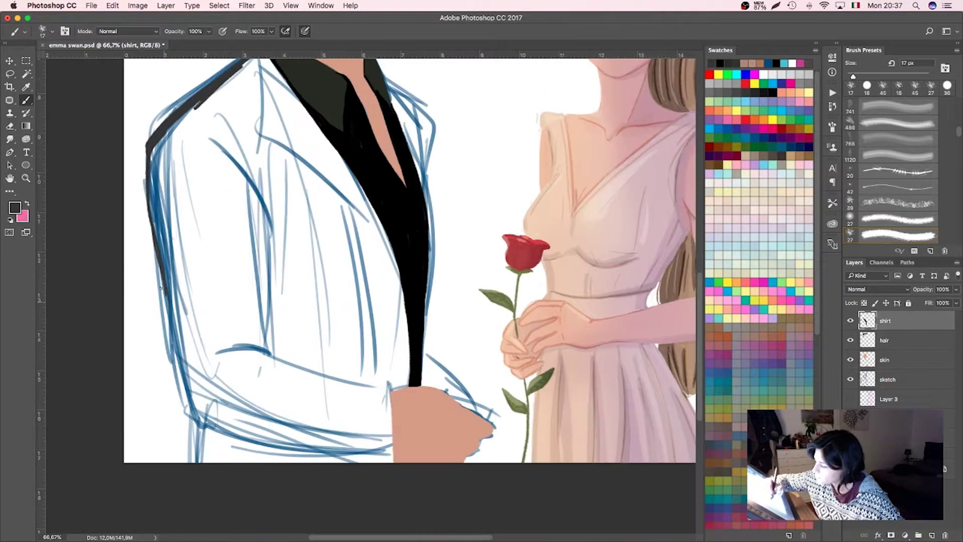
pyautogui.moveTo(166, 259); pyautogui.dragTo(190, 405)
pyautogui.moveTo(170, 351); pyautogui.dragTo(147, 165)
pyautogui.moveTo(190, 410)
pyautogui.mouseDown()
pyautogui.moveTo(314, 448)
pyautogui.moveTo(389, 445)
pyautogui.mouseUp()
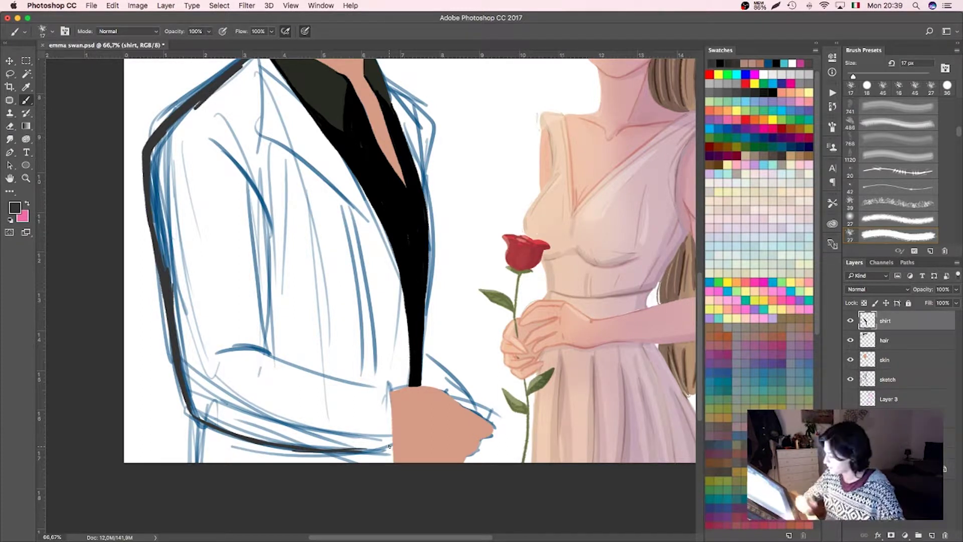
pyautogui.moveTo(214, 424); pyautogui.dragTo(358, 454)
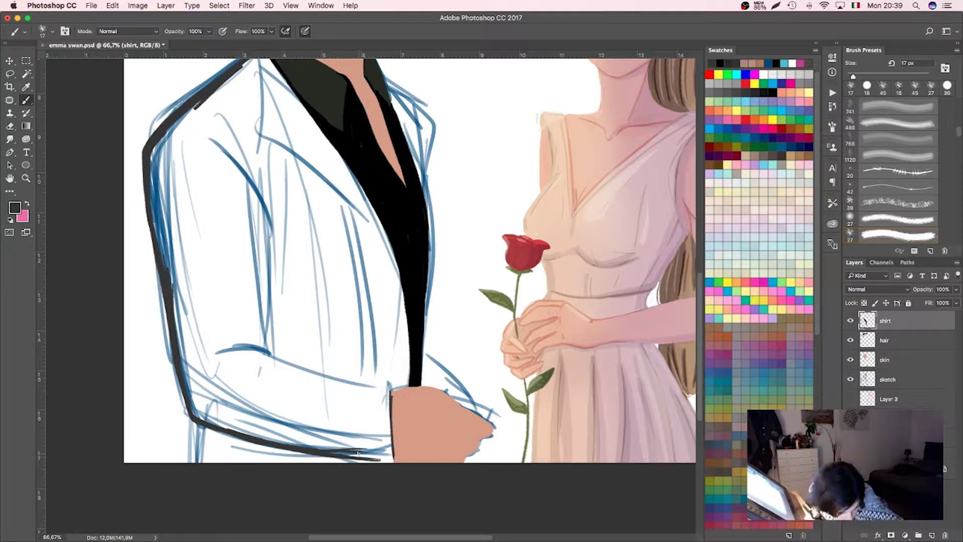
pyautogui.moveTo(391, 389)
pyautogui.mouseDown()
pyautogui.moveTo(394, 462)
pyautogui.moveTo(331, 459)
pyautogui.moveTo(381, 428)
pyautogui.mouseUp()
pyautogui.moveTo(208, 140)
pyautogui.mouseDown()
pyautogui.moveTo(267, 306)
pyautogui.moveTo(391, 388)
pyautogui.moveTo(345, 402)
pyautogui.mouseUp()
pyautogui.press('l')
pyautogui.moveTo(146, 148)
pyautogui.mouseDown()
pyautogui.moveTo(260, 191)
pyautogui.moveTo(151, 146)
pyautogui.mouseUp()
# Fill the selected sleeve dark grey, deselect, and paint the jacket shoulder dark.
pyautogui.hotkey('alt', 'BackSpace')
pyautogui.press('b')
pyautogui.hotkey('ctrl', 'd')
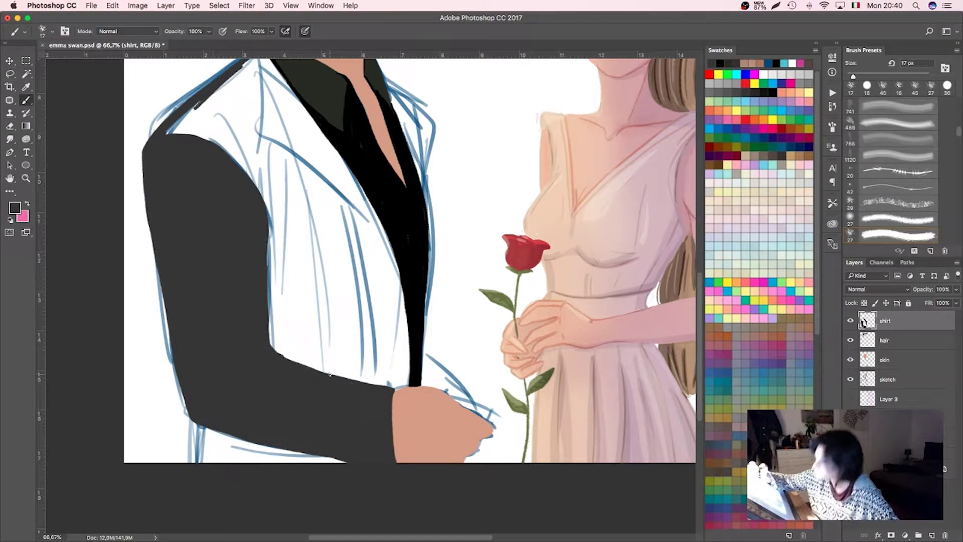
pyautogui.scroll(5, 330, 374)
pyautogui.moveTo(258, 213); pyautogui.dragTo(211, 311)
pyautogui.moveTo(231, 266)
pyautogui.mouseDown()
pyautogui.moveTo(196, 301)
pyautogui.moveTo(170, 296)
pyautogui.moveTo(255, 208)
pyautogui.moveTo(246, 287)
pyautogui.moveTo(381, 431)
pyautogui.mouseUp()
# Paint the jacket lapel dark with a 25 px brush, extending it downward.
pyautogui.moveTo(271, 346); pyautogui.dragTo(401, 454)
pyautogui.press(']')
pyautogui.moveTo(254, 258)
pyautogui.mouseDown()
pyautogui.moveTo(247, 286)
pyautogui.moveTo(263, 213)
pyautogui.moveTo(286, 289)
pyautogui.mouseUp()
pyautogui.moveTo(266, 221); pyautogui.dragTo(326, 319)
pyautogui.moveTo(279, 296); pyautogui.dragTo(314, 356)
pyautogui.moveTo(309, 288); pyautogui.dragTo(356, 384)
pyautogui.moveTo(351, 332); pyautogui.dragTo(386, 437)
pyautogui.moveTo(364, 374)
pyautogui.mouseDown()
pyautogui.moveTo(403, 463)
pyautogui.moveTo(344, 346)
pyautogui.mouseUp()
pyautogui.moveTo(334, 326); pyautogui.dragTo(348, 427)
# Paint the jacket's lower-left edge and the lapel notch black.
pyautogui.scroll(-3, 381, 402)
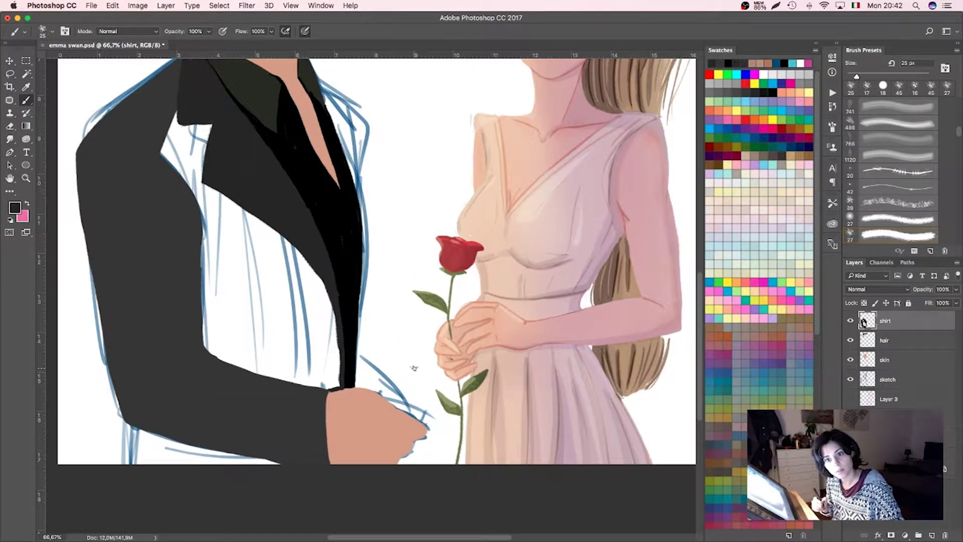
pyautogui.click(762, 92)
pyautogui.moveTo(131, 432)
pyautogui.mouseDown()
pyautogui.moveTo(148, 465)
pyautogui.moveTo(204, 459)
pyautogui.mouseUp()
pyautogui.moveTo(131, 432); pyautogui.dragTo(231, 461)
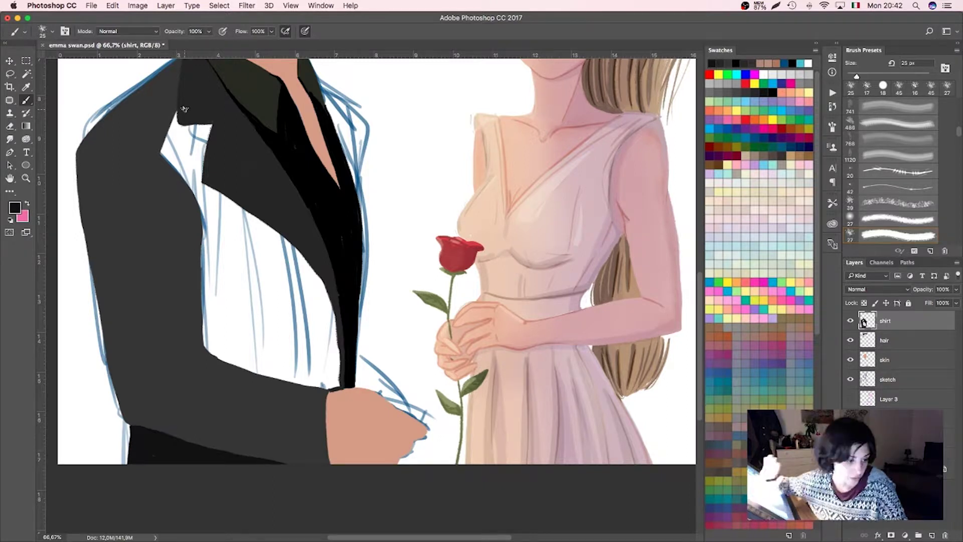
pyautogui.scroll(8, 282, 351)
pyautogui.moveTo(170, 236); pyautogui.dragTo(180, 301)
pyautogui.moveTo(203, 251)
pyautogui.mouseDown()
pyautogui.moveTo(200, 311)
pyautogui.moveTo(176, 264)
pyautogui.moveTo(166, 337)
pyautogui.mouseUp()
pyautogui.scroll(-3, 351, 301)
# Shade the jacket's left and lower edges and inner lapel black, covering white gaps.
pyautogui.moveTo(181, 281)
pyautogui.mouseDown()
pyautogui.moveTo(176, 407)
pyautogui.moveTo(281, 446)
pyautogui.mouseUp()
pyautogui.moveTo(191, 404); pyautogui.dragTo(304, 449)
pyautogui.moveTo(170, 258)
pyautogui.mouseDown()
pyautogui.moveTo(218, 314)
pyautogui.moveTo(221, 289)
pyautogui.mouseUp()
pyautogui.moveTo(208, 271)
pyautogui.mouseDown()
pyautogui.moveTo(252, 322)
pyautogui.moveTo(203, 334)
pyautogui.mouseUp()
pyautogui.moveTo(228, 289)
pyautogui.mouseDown()
pyautogui.moveTo(291, 344)
pyautogui.moveTo(302, 369)
pyautogui.moveTo(274, 401)
pyautogui.moveTo(213, 361)
pyautogui.mouseUp()
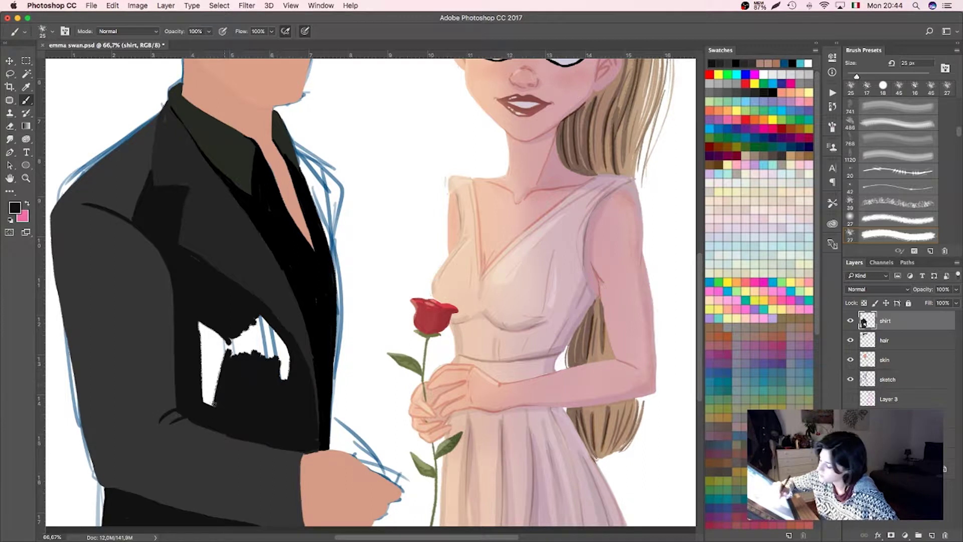
pyautogui.moveTo(200, 407); pyautogui.dragTo(241, 327)
pyautogui.moveTo(296, 371)
pyautogui.mouseDown()
pyautogui.moveTo(253, 314)
pyautogui.moveTo(243, 350)
pyautogui.mouseUp()
# Darken the jacket's right collar and right edge.
pyautogui.moveTo(326, 173); pyautogui.dragTo(374, 221)
pyautogui.moveTo(359, 264); pyautogui.dragTo(369, 347)
pyautogui.moveTo(372, 279); pyautogui.dragTo(363, 478)
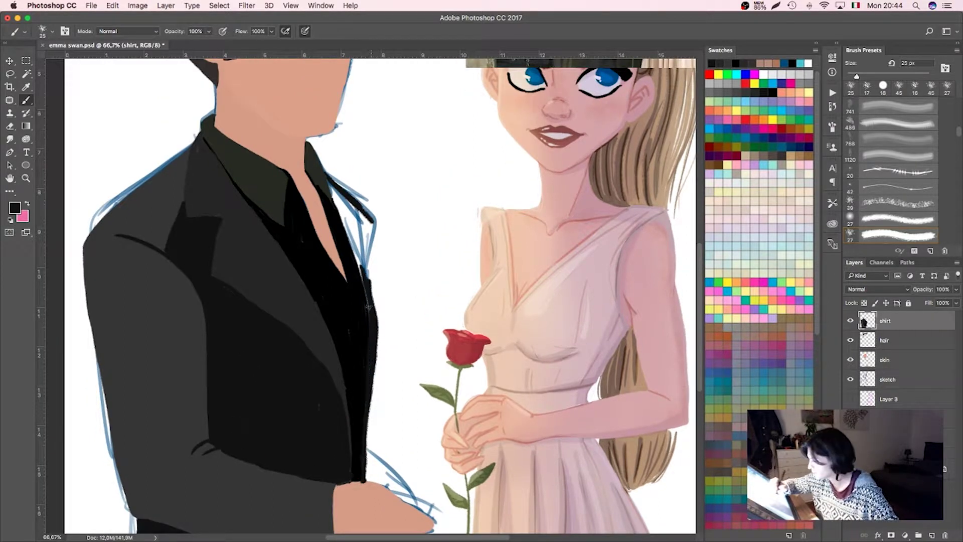
pyautogui.moveTo(329, 177); pyautogui.dragTo(365, 269)
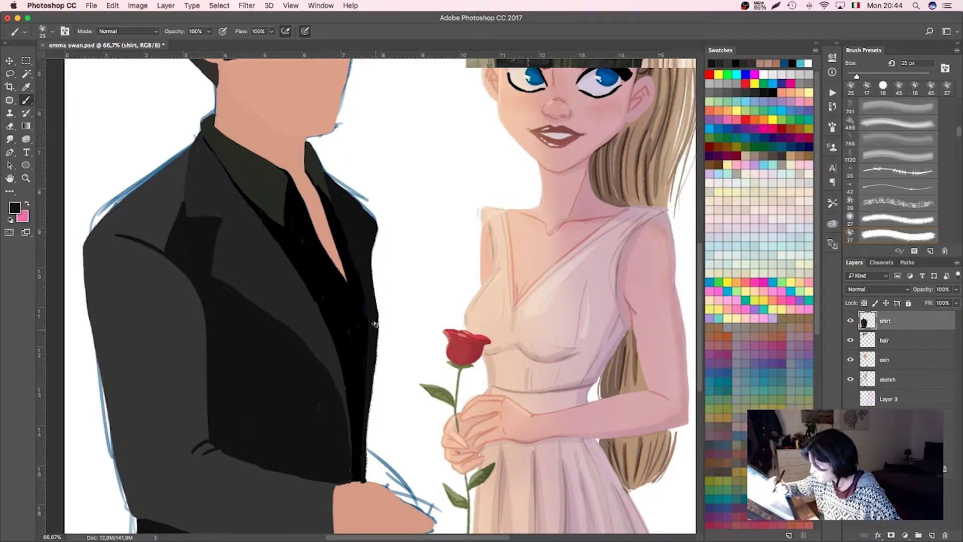
pyautogui.moveTo(386, 469); pyautogui.dragTo(380, 358)
# Darken the lower jacket sleeve with extra dark brush strokes.
pyautogui.press('e')
pyautogui.press('b')
pyautogui.hotkey('ctrl', '-')
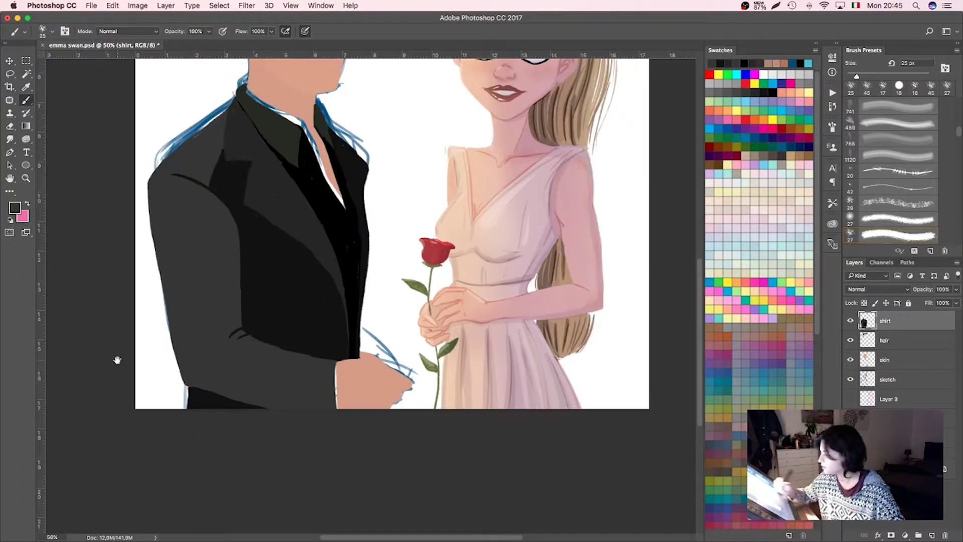
pyautogui.moveTo(186, 352)
pyautogui.mouseDown()
pyautogui.moveTo(261, 391)
pyautogui.moveTo(338, 414)
pyautogui.moveTo(337, 464)
pyautogui.mouseUp()
pyautogui.moveTo(253, 387); pyautogui.dragTo(304, 404)
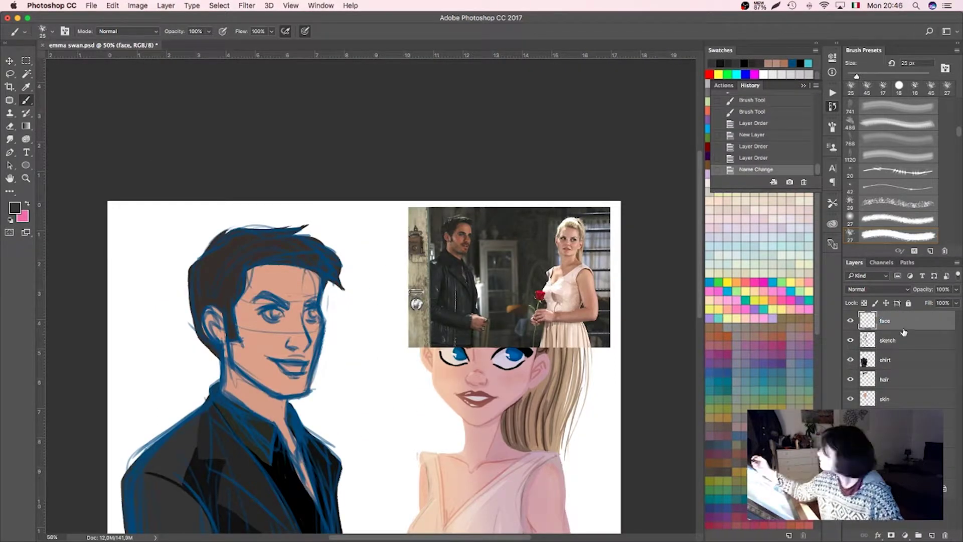
# Fill both of the man's eyes with light grey-white.
pyautogui.hotkey('ctrl', '+')
pyautogui.hotkey('ctrl', '+')
pyautogui.hotkey('ctrl', '+')
pyautogui.moveTo(386, 324); pyautogui.dragTo(401, 294)
pyautogui.moveTo(417, 296)
pyautogui.mouseDown()
pyautogui.moveTo(361, 301)
pyautogui.moveTo(416, 326)
pyautogui.mouseUp()
pyautogui.moveTo(361, 301); pyautogui.dragTo(407, 327)
pyautogui.moveTo(351, 299)
pyautogui.mouseDown()
pyautogui.moveTo(402, 291)
pyautogui.moveTo(387, 286)
pyautogui.moveTo(433, 303)
pyautogui.mouseUp()
pyautogui.moveTo(524, 317)
pyautogui.mouseDown()
pyautogui.moveTo(570, 323)
pyautogui.moveTo(572, 281)
pyautogui.moveTo(570, 306)
pyautogui.mouseUp()
pyautogui.moveTo(527, 283)
pyautogui.mouseDown()
pyautogui.moveTo(554, 297)
pyautogui.moveTo(517, 318)
pyautogui.moveTo(532, 338)
pyautogui.mouseUp()
# Tidy the eye edges, paint white teeth, and fill both irises solid blue.
pyautogui.press('e')
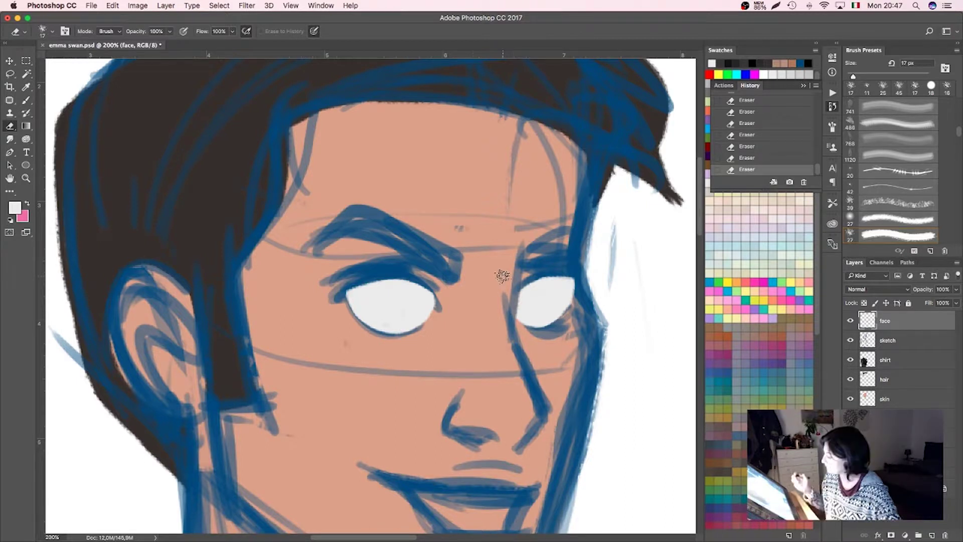
pyautogui.moveTo(503, 275); pyautogui.dragTo(402, 115)
pyautogui.press('b')
pyautogui.moveTo(316, 341)
pyautogui.mouseDown()
pyautogui.moveTo(346, 369)
pyautogui.moveTo(417, 352)
pyautogui.mouseUp()
pyautogui.moveTo(361, 371)
pyautogui.mouseDown()
pyautogui.moveTo(315, 345)
pyautogui.moveTo(397, 376)
pyautogui.moveTo(322, 346)
pyautogui.moveTo(411, 345)
pyautogui.mouseUp()
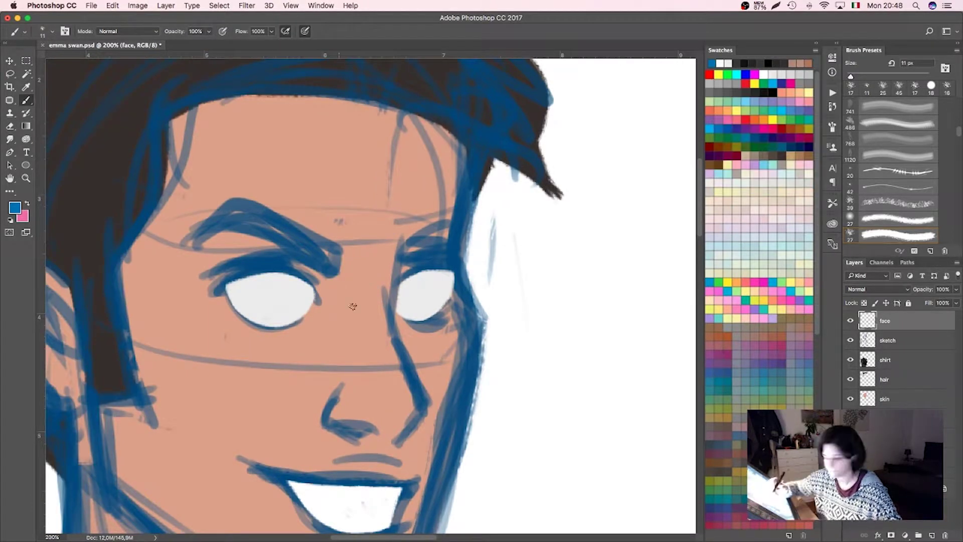
pyautogui.moveTo(266, 305); pyautogui.dragTo(299, 283)
pyautogui.moveTo(422, 302); pyautogui.dragTo(448, 275)
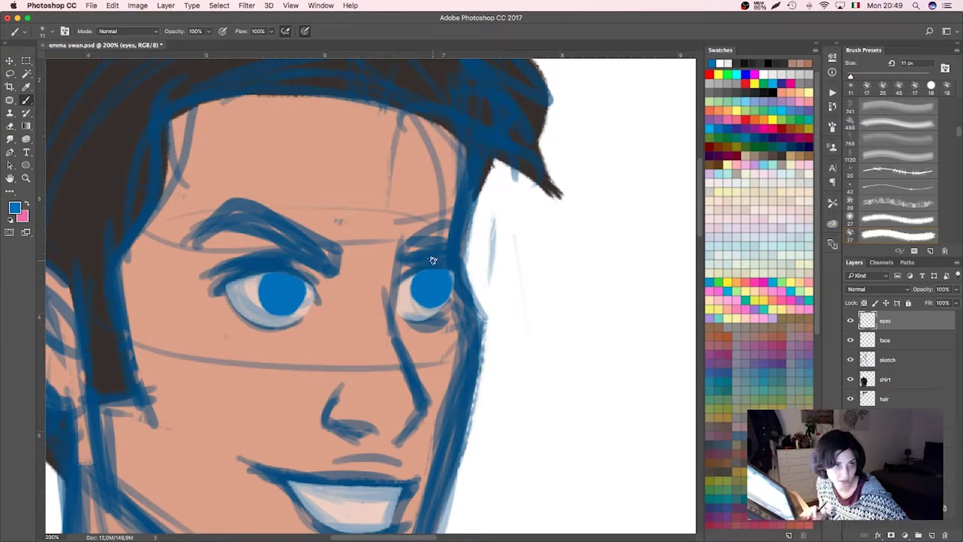
# Shade the tops of both irises with a darker blue at 49% brush opacity.
pyautogui.press('e')
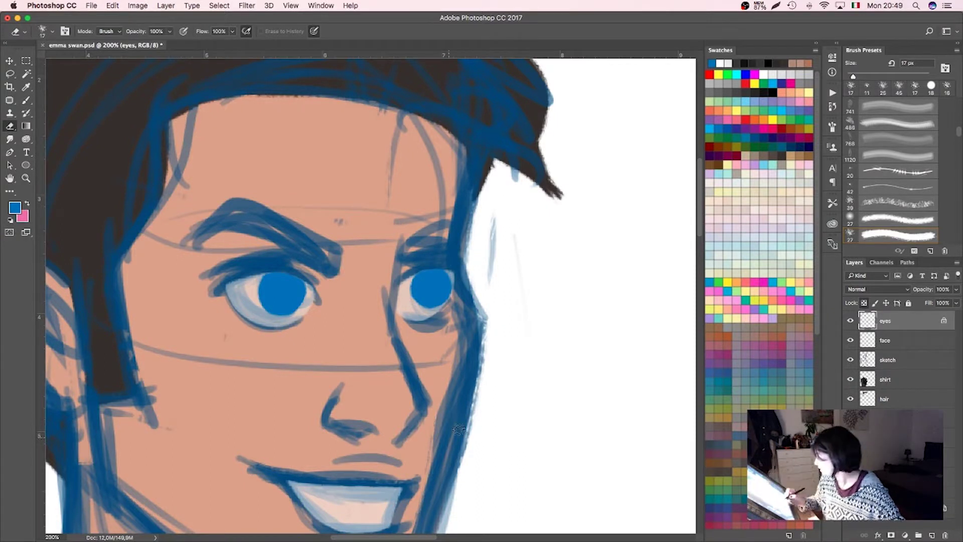
pyautogui.click(18, 205)
pyautogui.press('Return')
pyautogui.press('b')
pyautogui.scroll(3, 352, 301)
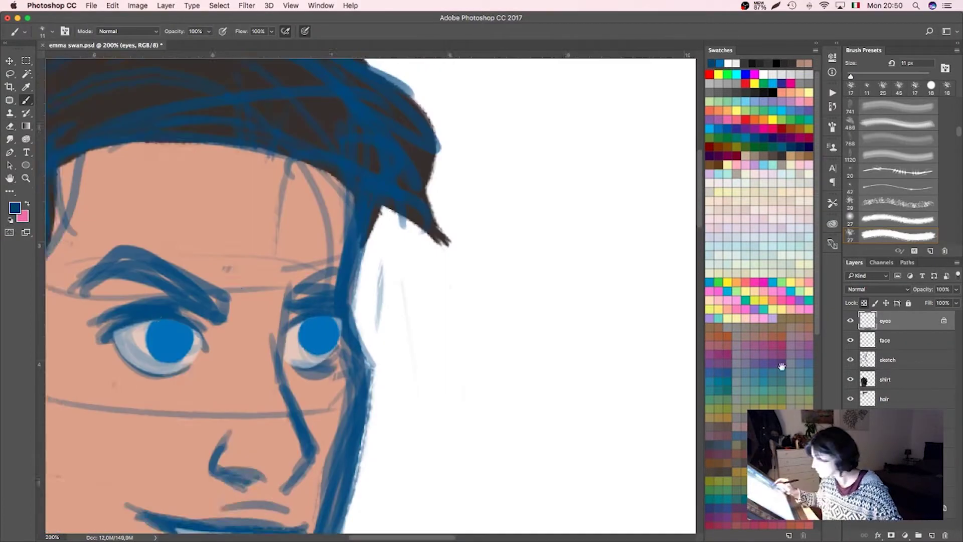
pyautogui.click(209, 31)
pyautogui.moveTo(208, 43); pyautogui.dragTo(184, 44)
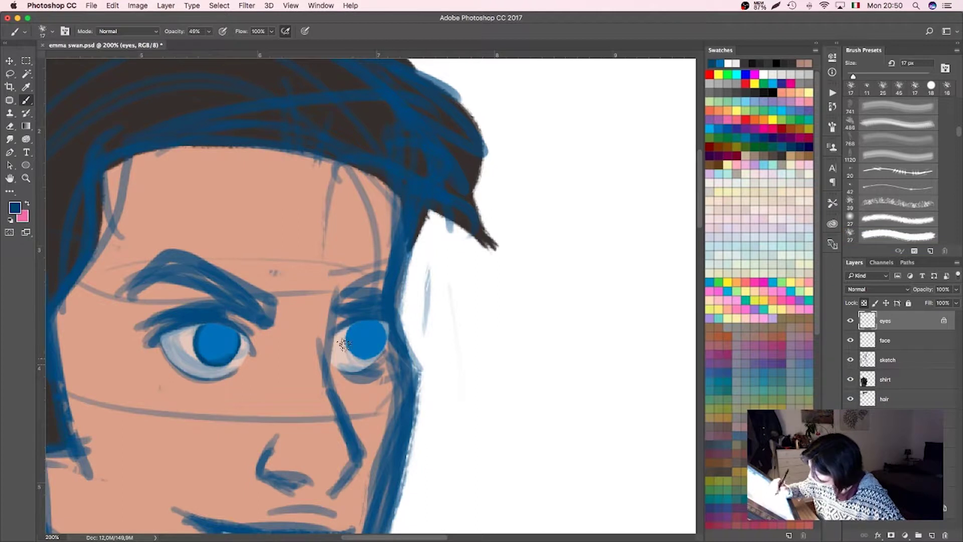
pyautogui.moveTo(208, 335); pyautogui.dragTo(236, 333)
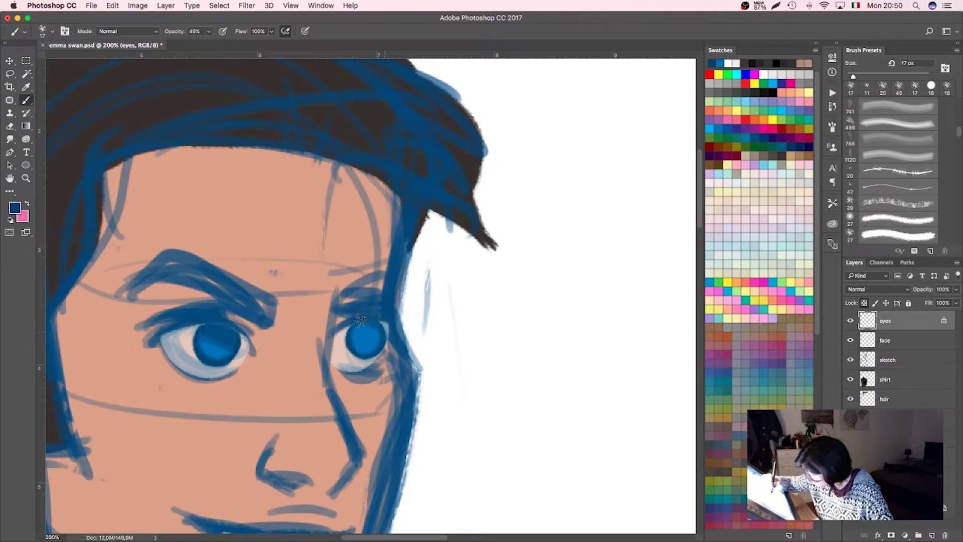
pyautogui.moveTo(352, 333); pyautogui.dragTo(379, 329)
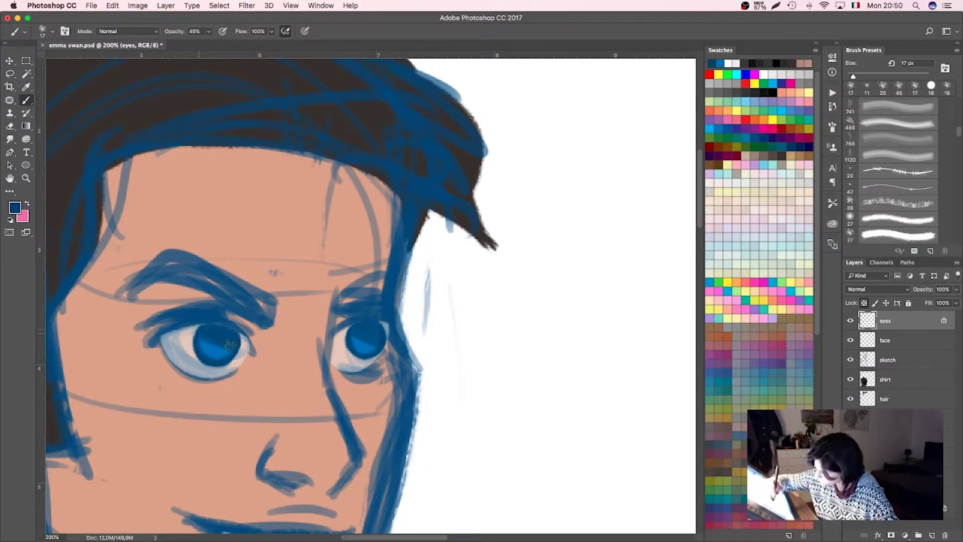
# Create a layer named 'eyelashes' and paint white highlights in both eyes at full opacity.
pyautogui.hotkey('ctrl', 'shift', 'alt', 'n')
pyautogui.doubleClick(885, 321)
pyautogui.write('eyel')
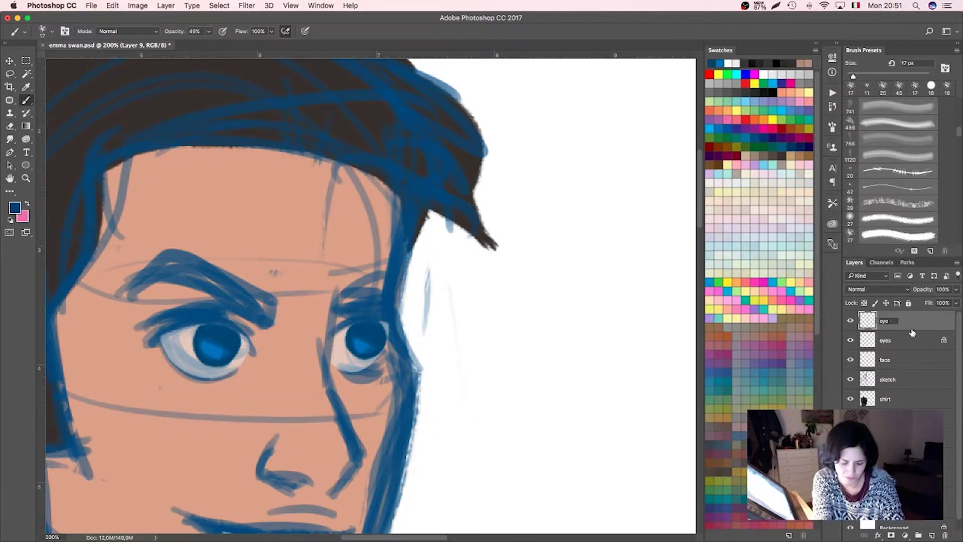
pyautogui.write('ashes')
pyautogui.press('Return')
pyautogui.click(728, 63)
pyautogui.press('0')
pyautogui.moveTo(358, 345); pyautogui.dragTo(344, 352)
pyautogui.moveTo(203, 351)
pyautogui.mouseDown()
pyautogui.moveTo(191, 357)
pyautogui.moveTo(251, 343)
pyautogui.mouseUp()
# Draw black upper and lower lash lines around both eyes.
pyautogui.click(776, 63)
pyautogui.click(868, 86)
pyautogui.moveTo(331, 332); pyautogui.dragTo(391, 321)
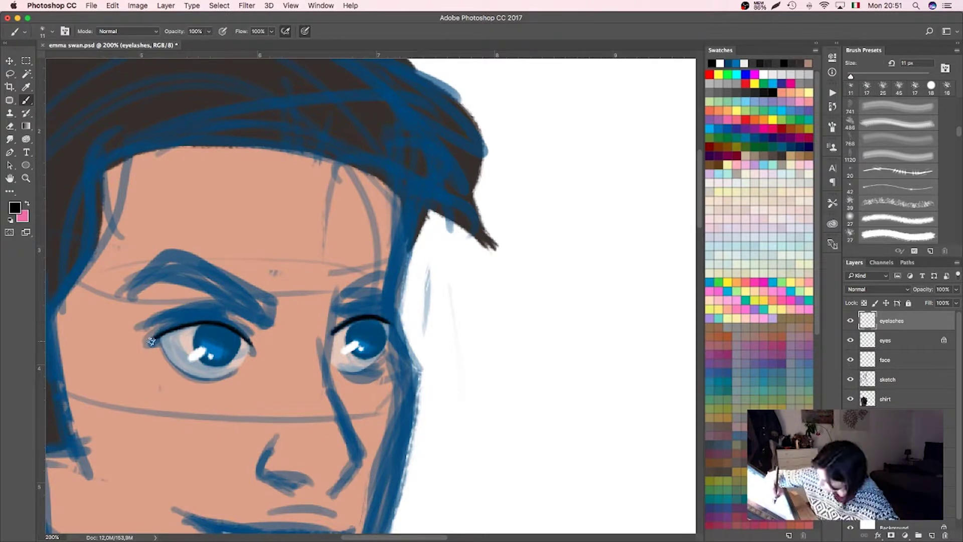
pyautogui.moveTo(150, 339)
pyautogui.mouseDown()
pyautogui.moveTo(239, 328)
pyautogui.moveTo(253, 344)
pyautogui.mouseUp()
pyautogui.moveTo(227, 374)
pyautogui.mouseDown()
pyautogui.moveTo(158, 346)
pyautogui.moveTo(240, 377)
pyautogui.mouseUp()
pyautogui.moveTo(332, 369); pyautogui.dragTo(389, 352)
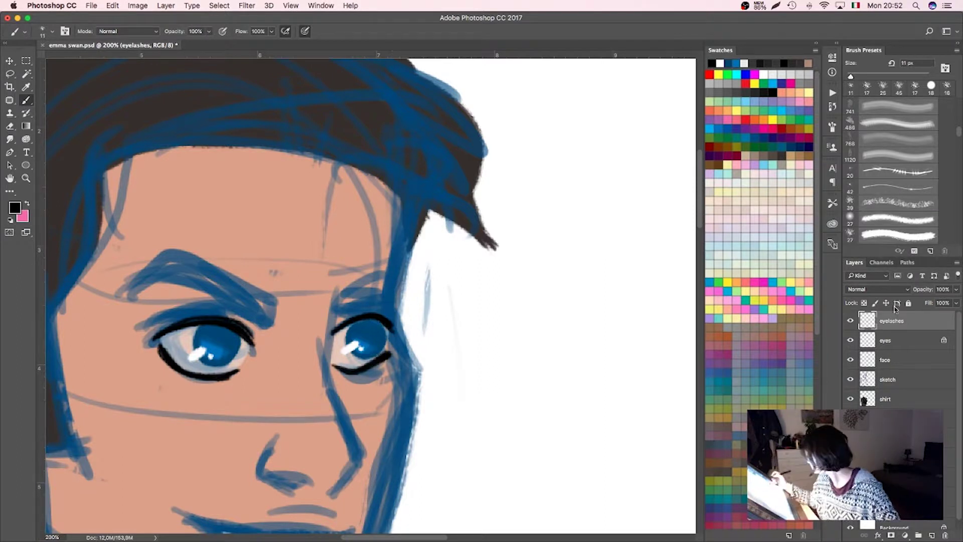
pyautogui.hotkey('alt', '[')
pyautogui.press('super+minus')
pyautogui.press('super+minus')
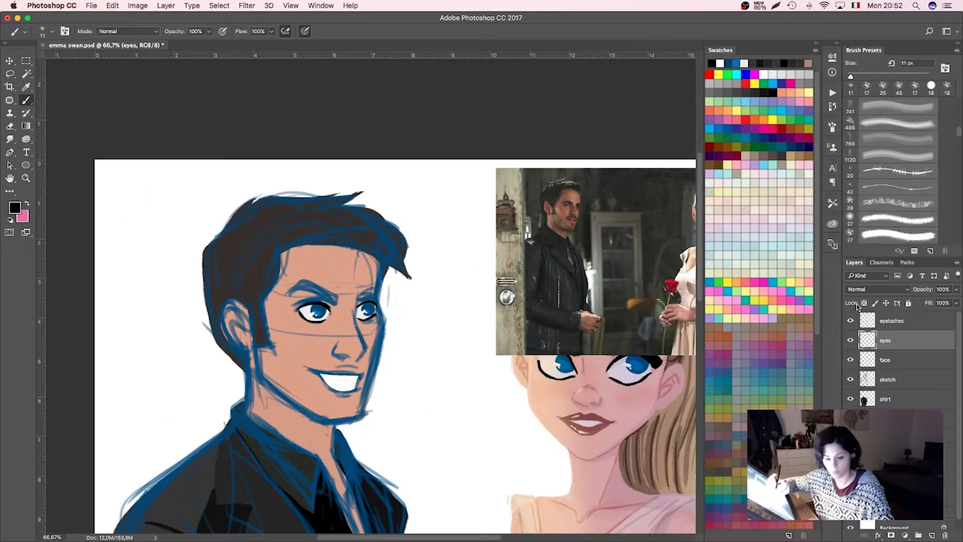
# Sample salmon pink from the woman's lips, paint the man's lips, and trim the upper lip.
pyautogui.press('i')
pyautogui.click(321, 261)
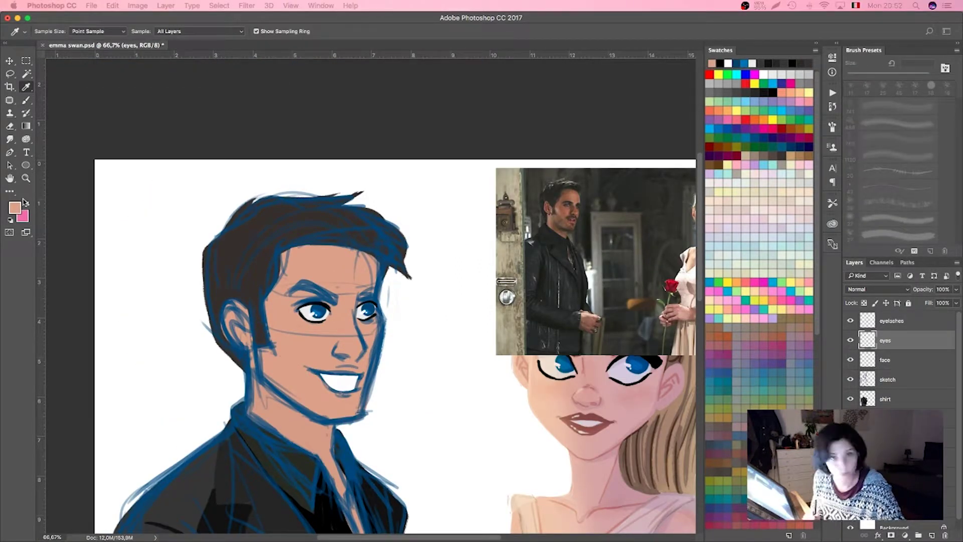
pyautogui.scroll(-5, 351, 301)
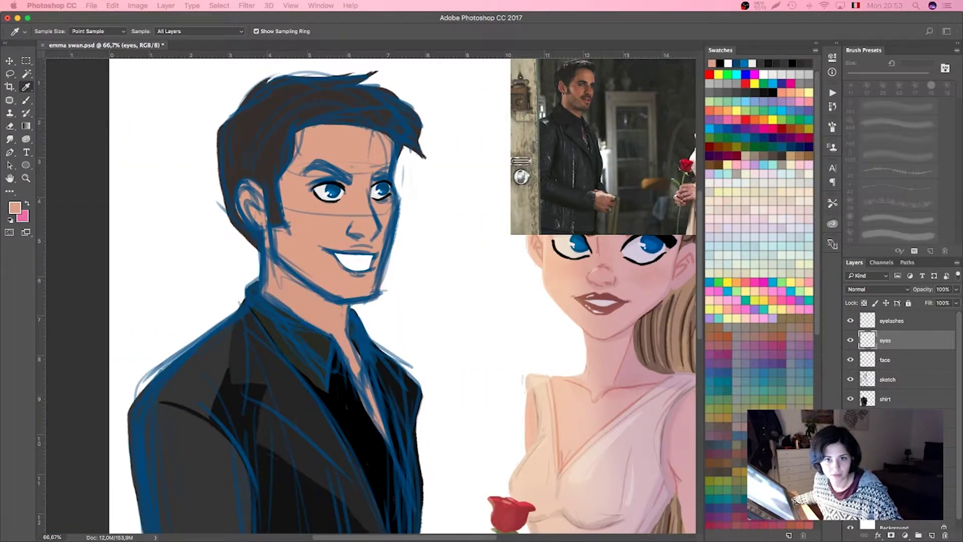
pyautogui.click(602, 304)
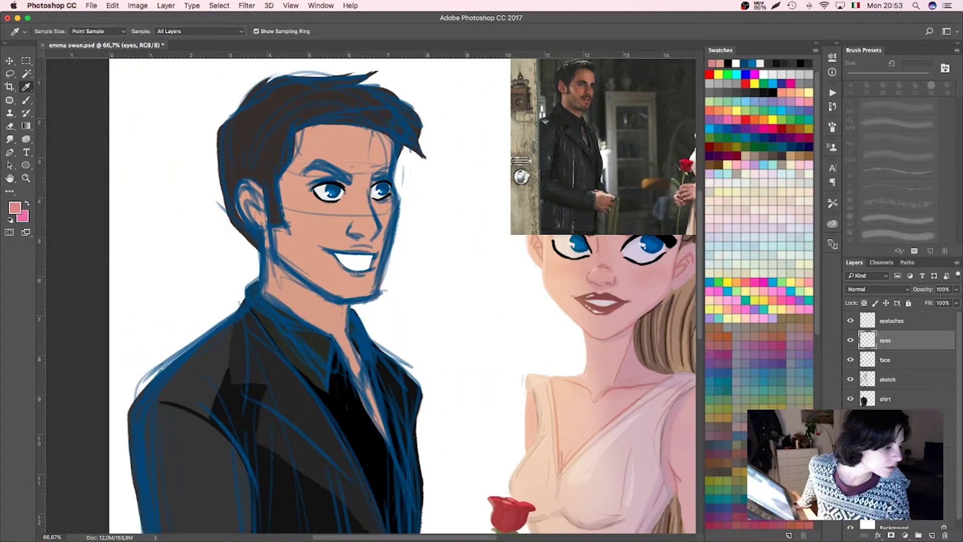
pyautogui.scroll(3, 371, 200)
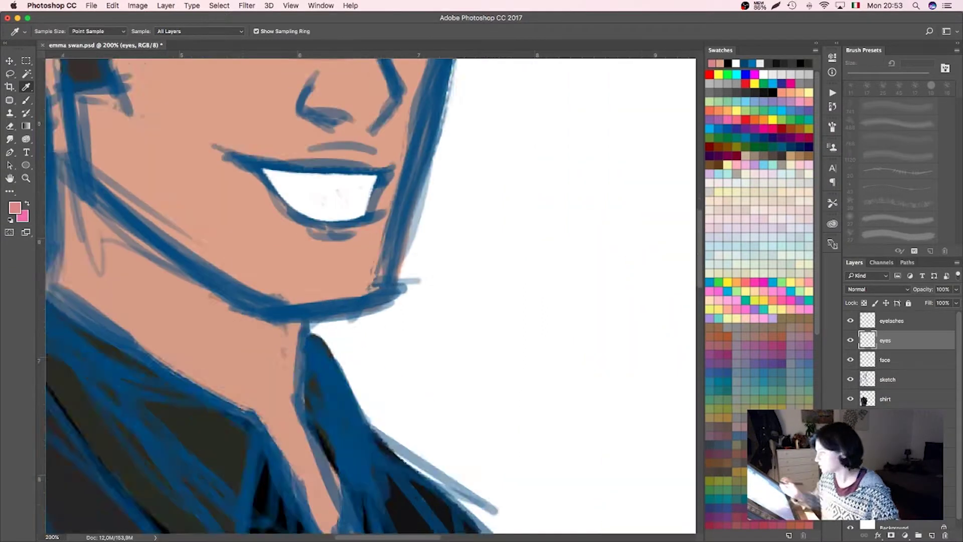
pyautogui.scroll(5, 257, 356)
pyautogui.hscroll(4, 258, 355)
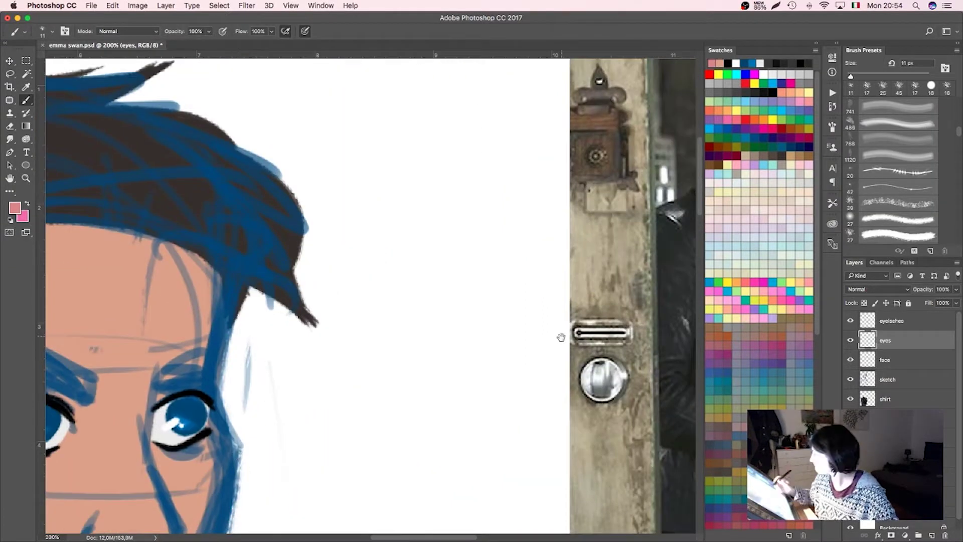
pyautogui.hscroll(3, 410, 349)
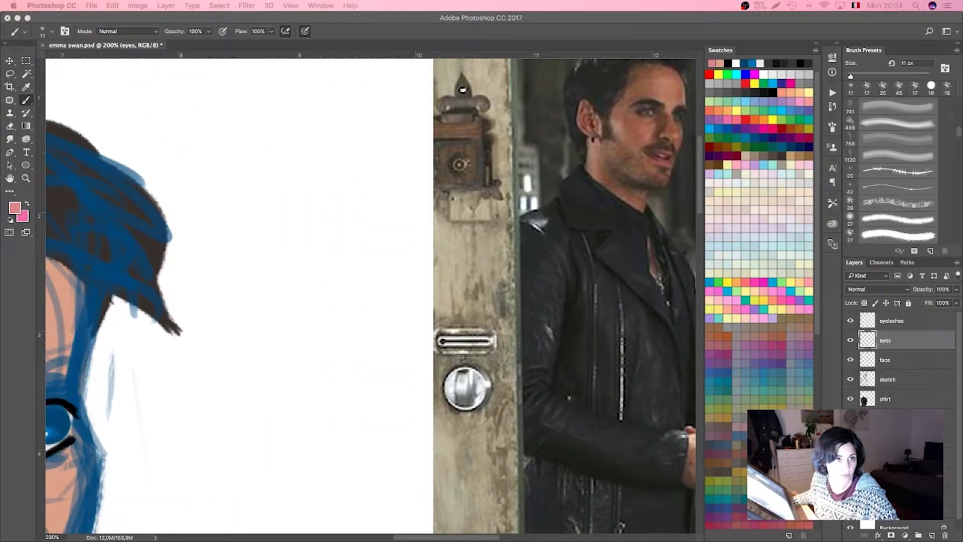
pyautogui.scroll(-6, 321, 296)
pyautogui.hscroll(-6, 321, 296)
pyautogui.moveTo(174, 299)
pyautogui.mouseDown()
pyautogui.moveTo(313, 300)
pyautogui.moveTo(301, 361)
pyautogui.moveTo(241, 367)
pyautogui.moveTo(192, 306)
pyautogui.mouseUp()
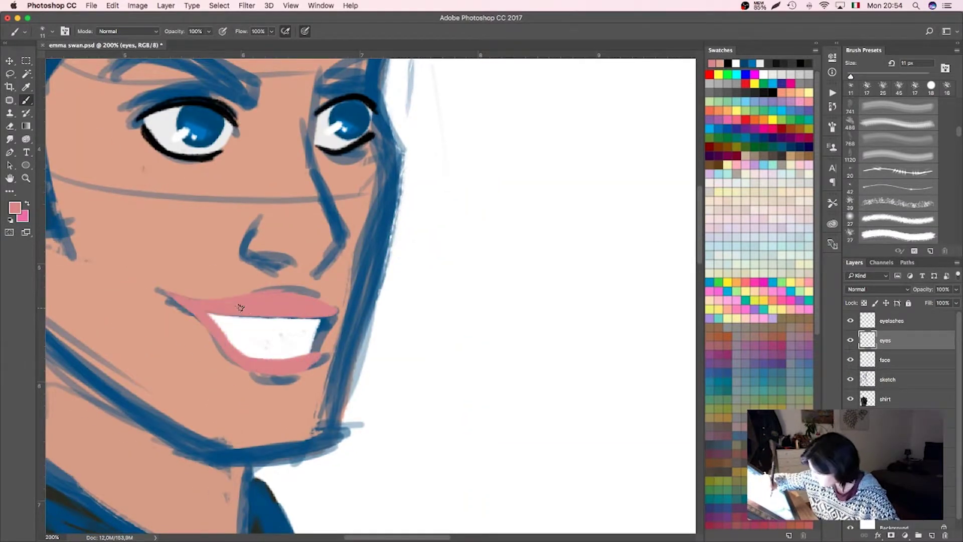
pyautogui.press('e')
pyautogui.moveTo(318, 294); pyautogui.dragTo(213, 298)
# On a new beard layer, paint a dark moustache and chin beard.
pyautogui.press('l')
pyautogui.hotkey('ctrl', 'shift', 'n')
pyautogui.press('Return')
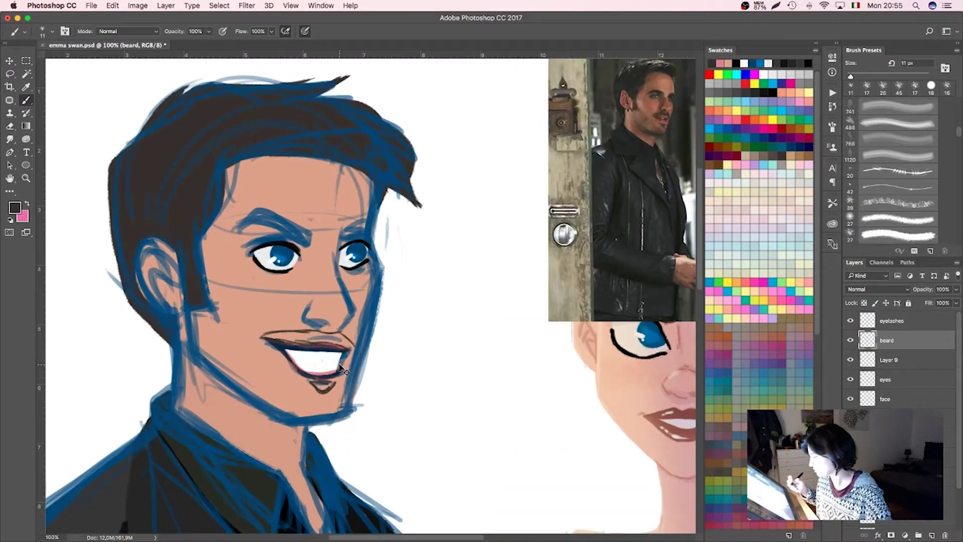
pyautogui.hotkey('ctrl', '+')
pyautogui.hotkey('ctrl', '+')
pyautogui.moveTo(211, 361); pyautogui.dragTo(386, 381)
pyautogui.moveTo(276, 359); pyautogui.dragTo(401, 379)
pyautogui.moveTo(314, 455); pyautogui.dragTo(359, 472)
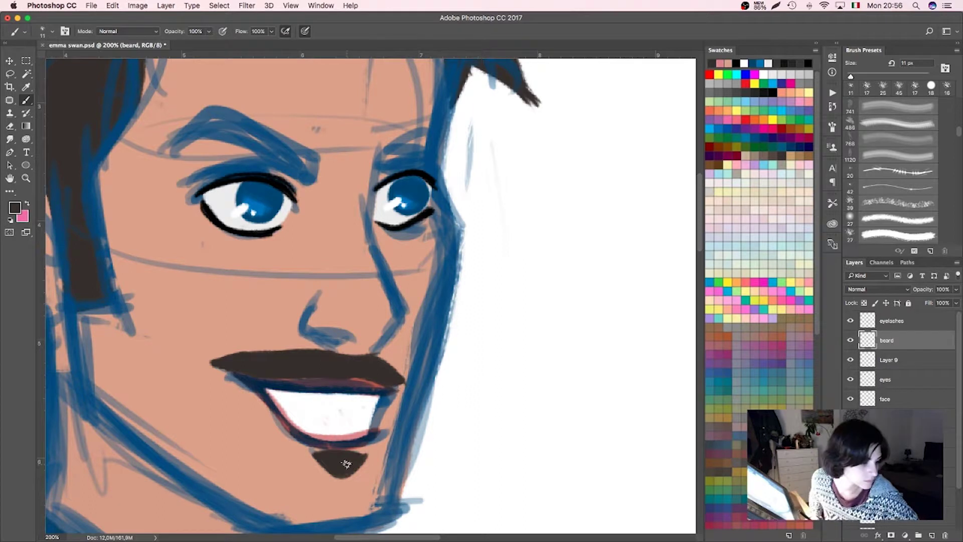
# Select the face layer and add a new empty Layer 10.
pyautogui.hotkey('ctrl', '-')
pyautogui.click(885, 399)
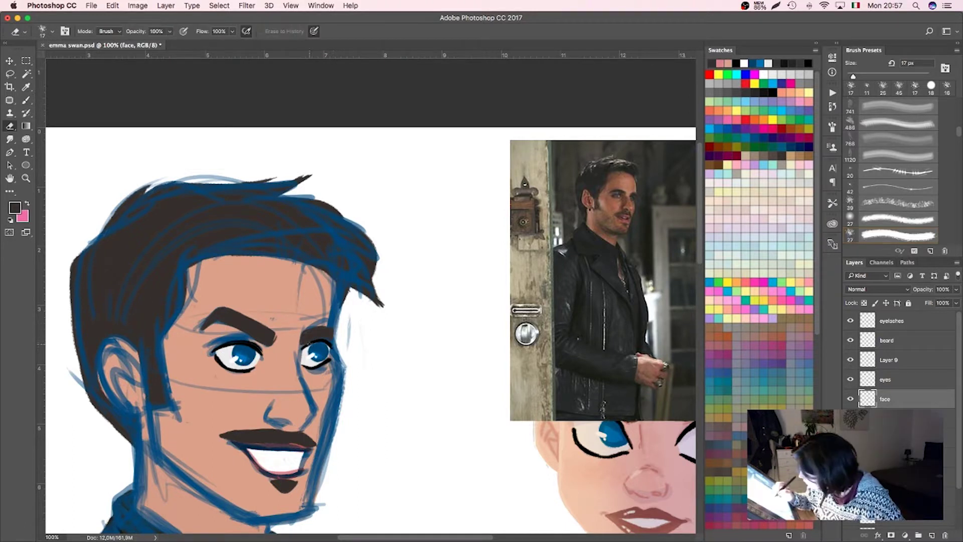
pyautogui.click(893, 360)
# Name the layer resty beard and fill a lassoed jaw area with dark brown at 49% opacity.
pyautogui.click(932, 535)
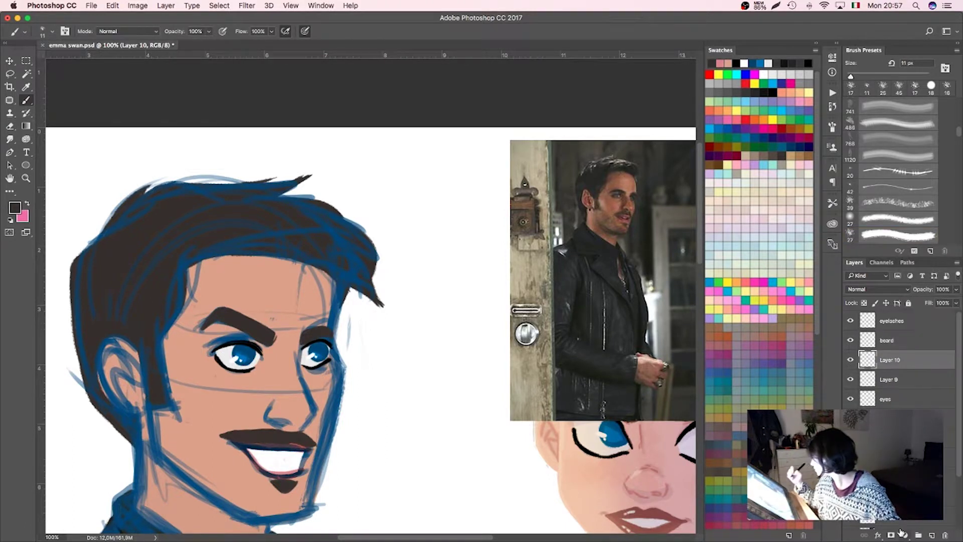
pyautogui.write('resty beard')
pyautogui.press('Return')
pyautogui.press('l')
pyautogui.scroll(-1, 151, 372)
pyautogui.moveTo(151, 369); pyautogui.dragTo(296, 496)
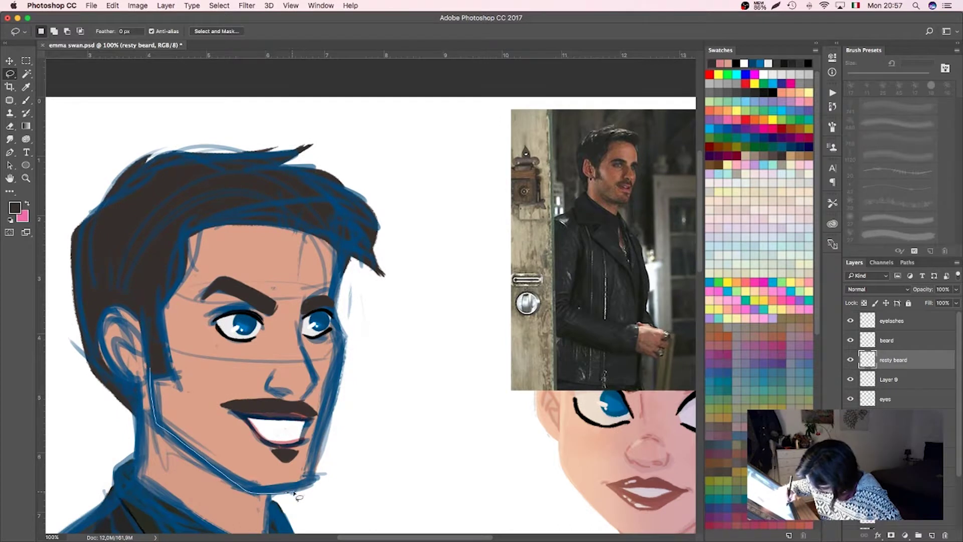
pyautogui.moveTo(223, 412); pyautogui.dragTo(153, 373)
pyautogui.hotkey('alt', 'BackSpace')
pyautogui.press('4')
pyautogui.press('9')
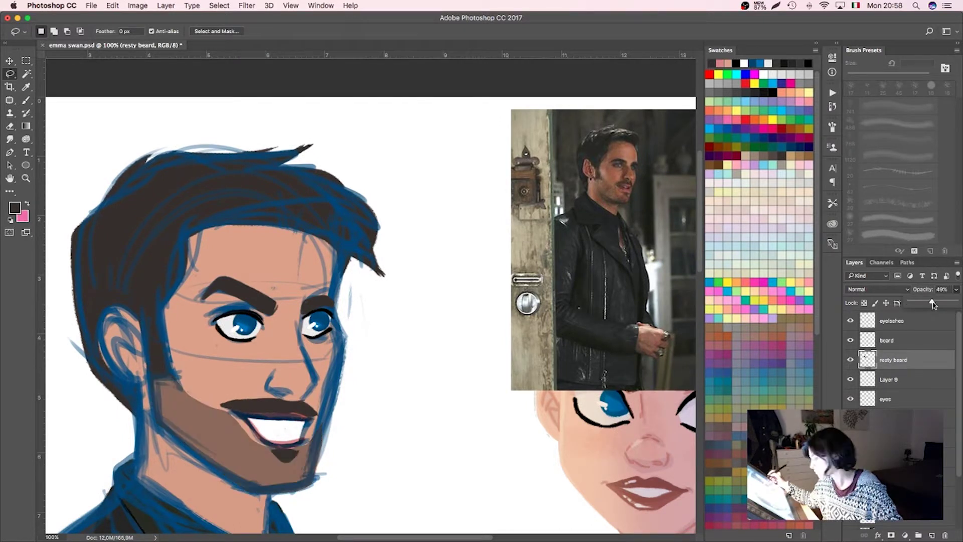
pyautogui.hotkey('ctrl', 'd')
pyautogui.press('b')
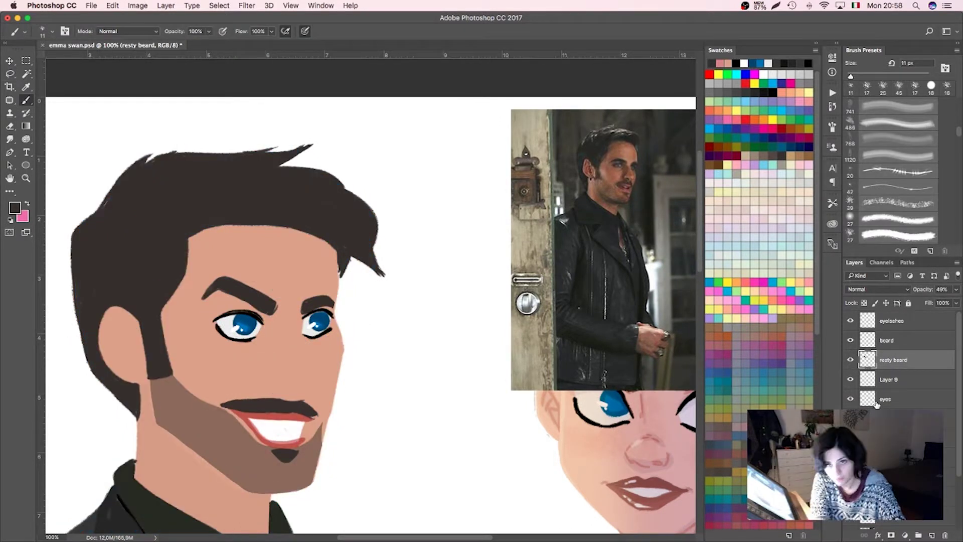
# Hide the sketch and paint brown stubble over the right jaw and chin.
pyautogui.hotkey('ctrl', '0')
pyautogui.hotkey('ctrl', '+')
pyautogui.hotkey('ctrl', '+')
pyautogui.moveTo(462, 346); pyautogui.dragTo(431, 386)
pyautogui.moveTo(477, 332); pyautogui.dragTo(447, 462)
pyautogui.moveTo(484, 313); pyautogui.dragTo(472, 332)
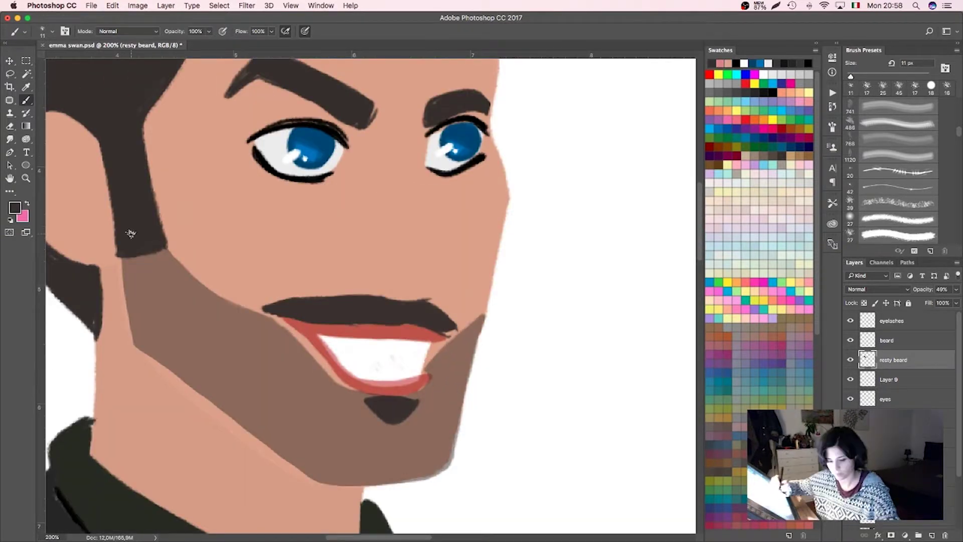
pyautogui.hotkey('ctrl', '-')
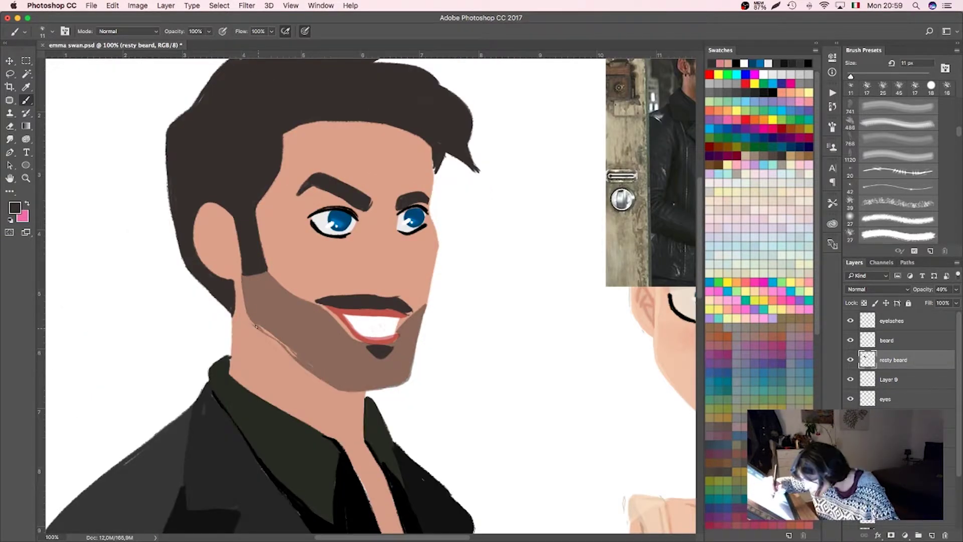
# Rename Layer 9 to lips and set its blend mode to Multiply.
pyautogui.press('e')
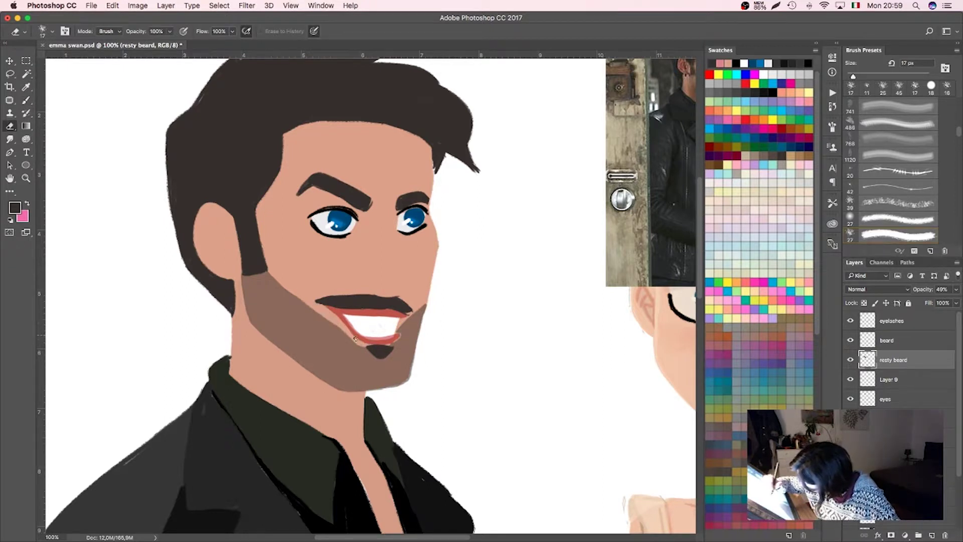
pyautogui.hotkey('alt', ']')
pyautogui.hotkey('alt', '[')
pyautogui.hotkey('alt', '[')
pyautogui.doubleClick(888, 380)
pyautogui.write('lips')
pyautogui.press('Return')
pyautogui.click(879, 290)
pyautogui.click(860, 250)
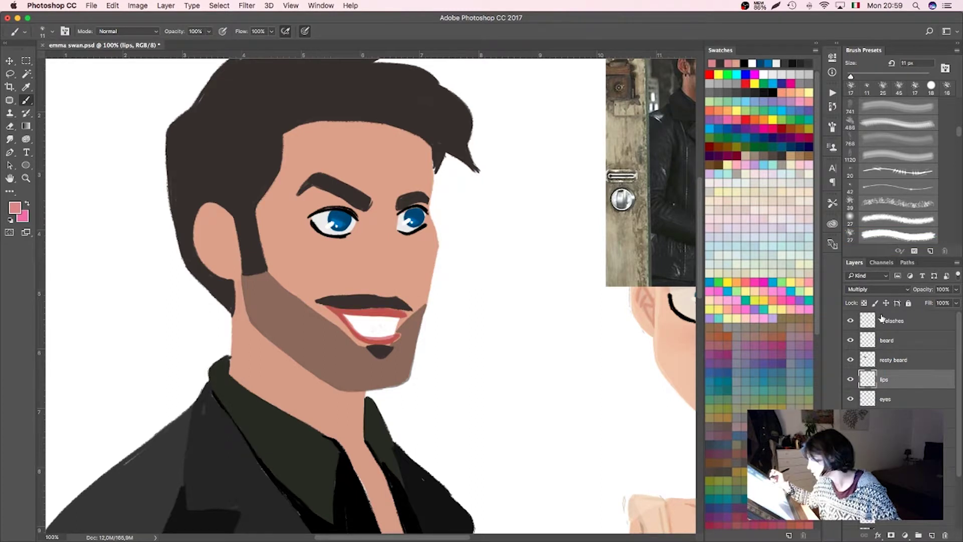
# Undo the Multiply blend, lower the lips opacity and erase excess lip colour.
pyautogui.click(833, 106)
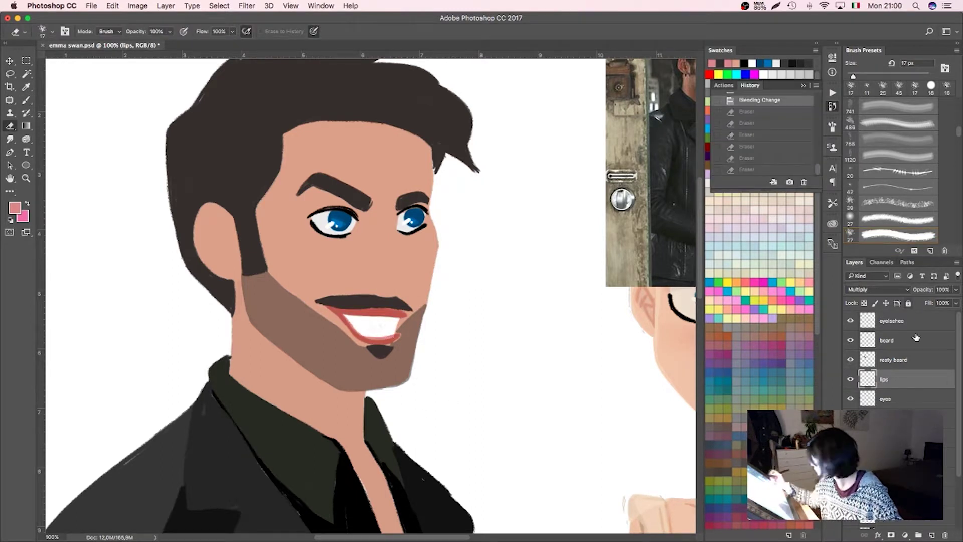
pyautogui.hotkey('alt', '[')
pyautogui.hotkey('alt', '[')
pyautogui.hotkey('alt', ']')
pyautogui.hotkey('alt', ']')
pyautogui.moveTo(916, 290); pyautogui.dragTo(896, 290)
pyautogui.moveTo(399, 322); pyautogui.dragTo(407, 318)
# Paint another stubble stroke near the chin on the resty beard layer.
pyautogui.keyDown('alt'); pyautogui.click(391, 344); pyautogui.keyUp('alt')
pyautogui.hotkey('alt', ']')
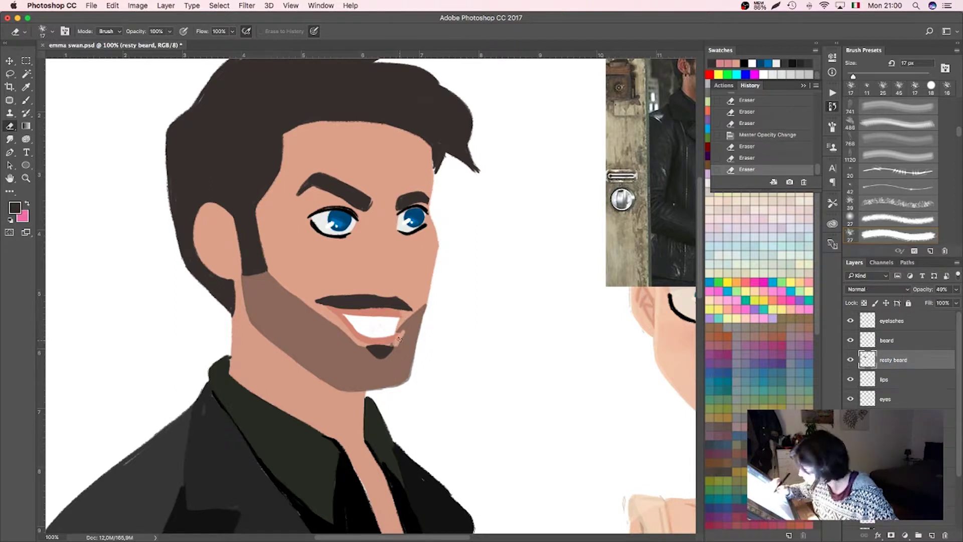
pyautogui.press('b')
pyautogui.scroll(2, 402, 325)
pyautogui.moveTo(401, 367)
pyautogui.mouseDown()
pyautogui.moveTo(411, 394)
pyautogui.moveTo(437, 346)
pyautogui.mouseUp()
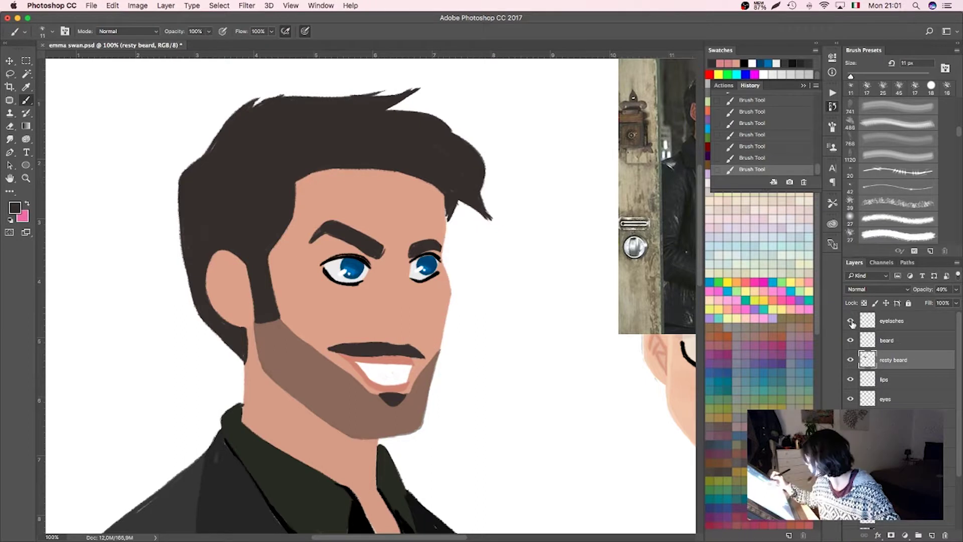
# Show the blue sketch layer and rename it lineart.
pyautogui.click(851, 321)
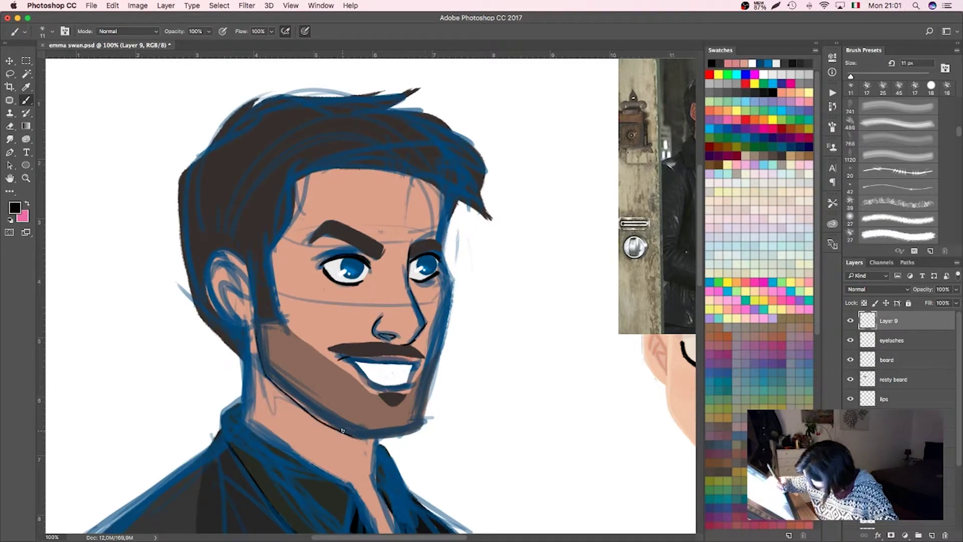
pyautogui.scroll(-13, 865, 290)
pyautogui.write('lineart')
pyautogui.press('Return')
pyautogui.press('super+minus')
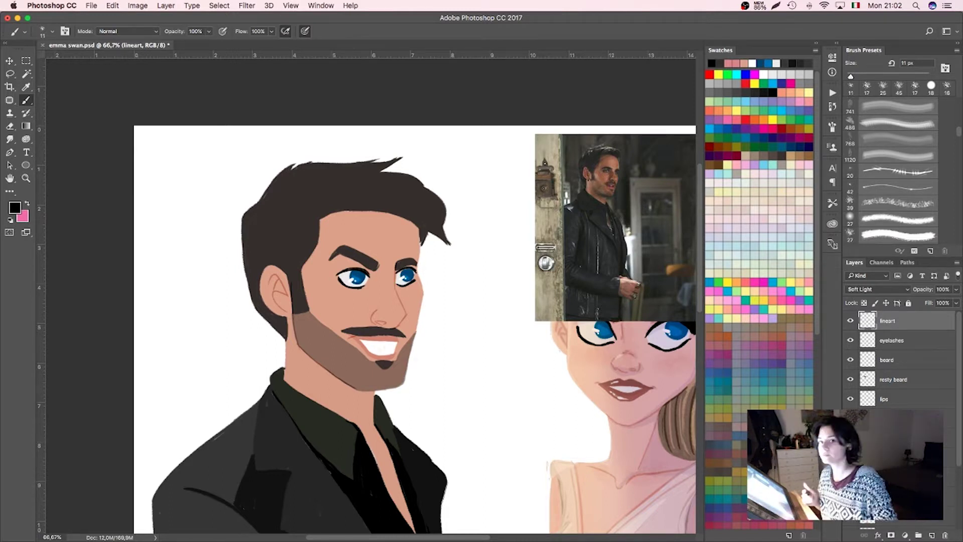
# Switch between the skin, resty beard and hair layers by picking them on the canvas.
pyautogui.press('e')
pyautogui.keyDown('super'); pyautogui.click(419, 231); pyautogui.keyUp('super')
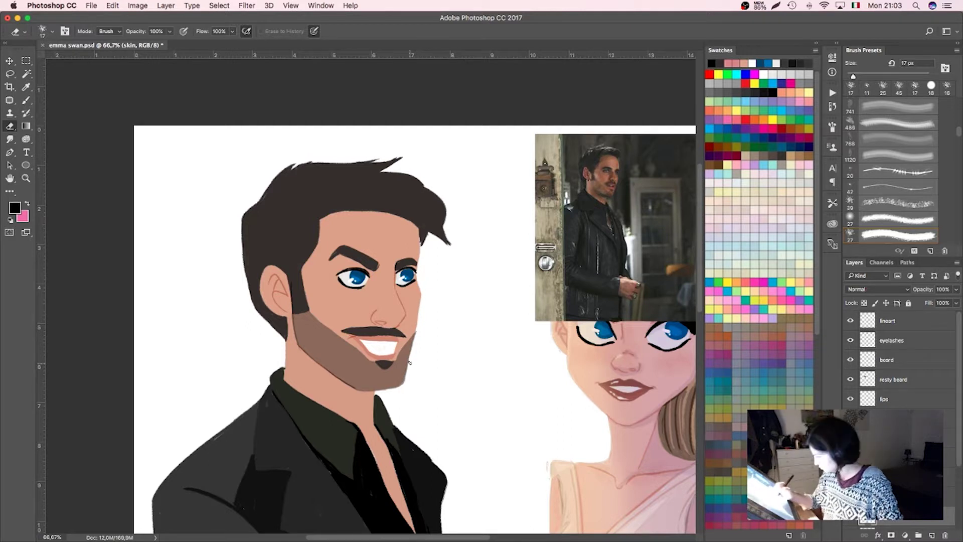
pyautogui.keyDown('ctrl'); pyautogui.keyDown('alt'); pyautogui.rightClick(398, 386); pyautogui.keyUp('alt'); pyautogui.keyUp('ctrl')
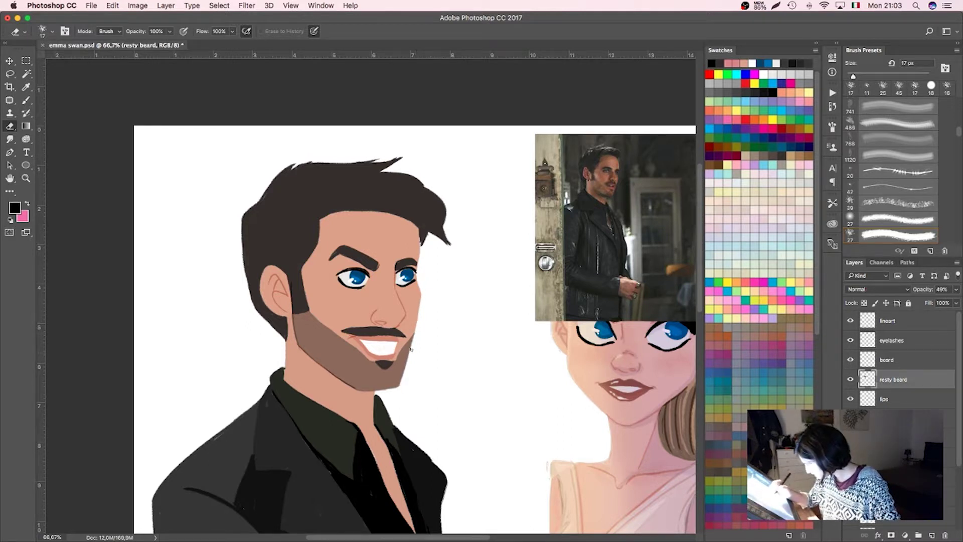
pyautogui.press('b')
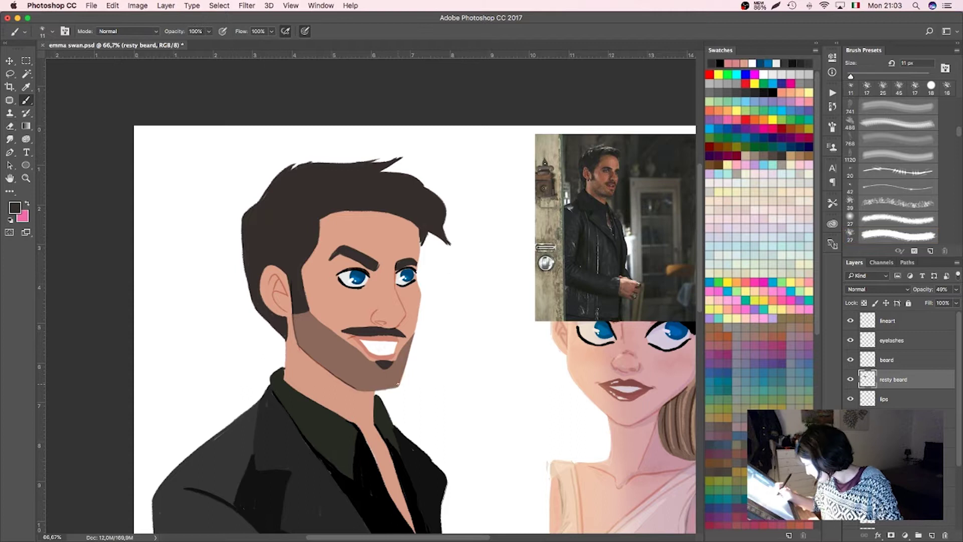
pyautogui.keyDown('ctrl'); pyautogui.keyDown('alt'); pyautogui.rightClick(421, 235); pyautogui.keyUp('alt'); pyautogui.keyUp('ctrl')
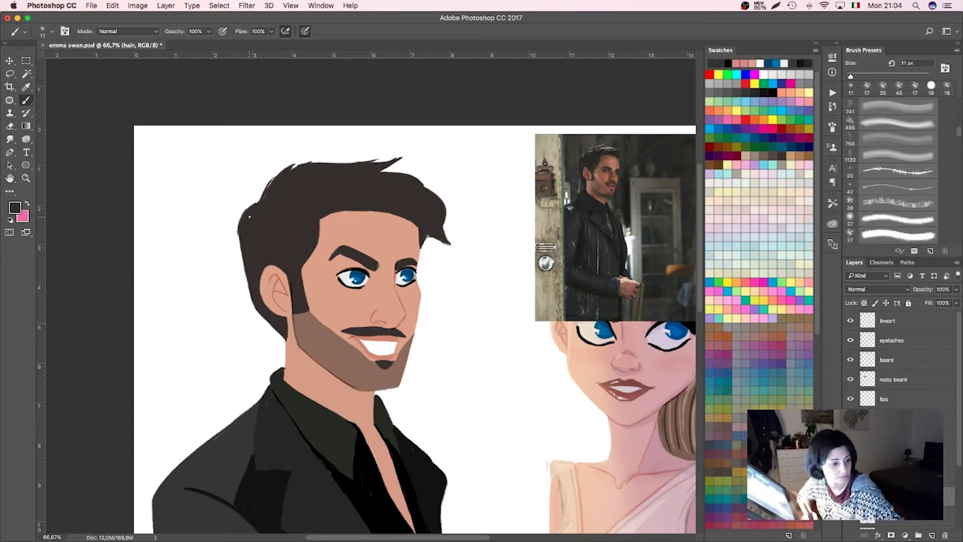
# Paint grey shading on the jacket on the shirt layer, sampling a dark jacket colour.
pyautogui.moveTo(249, 216); pyautogui.dragTo(283, 99)
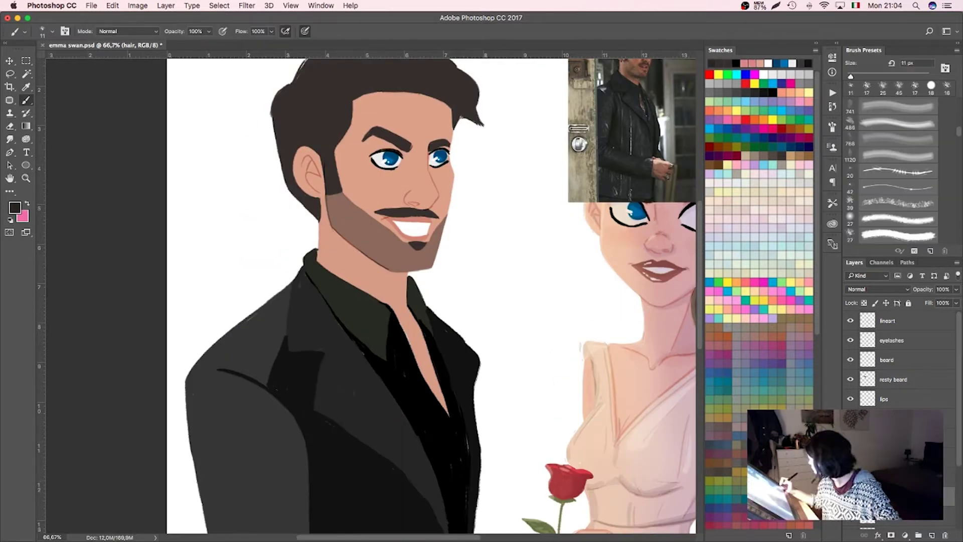
pyautogui.keyDown('ctrl'); pyautogui.keyDown('alt'); pyautogui.rightClick(314, 345); pyautogui.keyUp('alt'); pyautogui.keyUp('ctrl')
pyautogui.moveTo(401, 470); pyautogui.dragTo(362, 340)
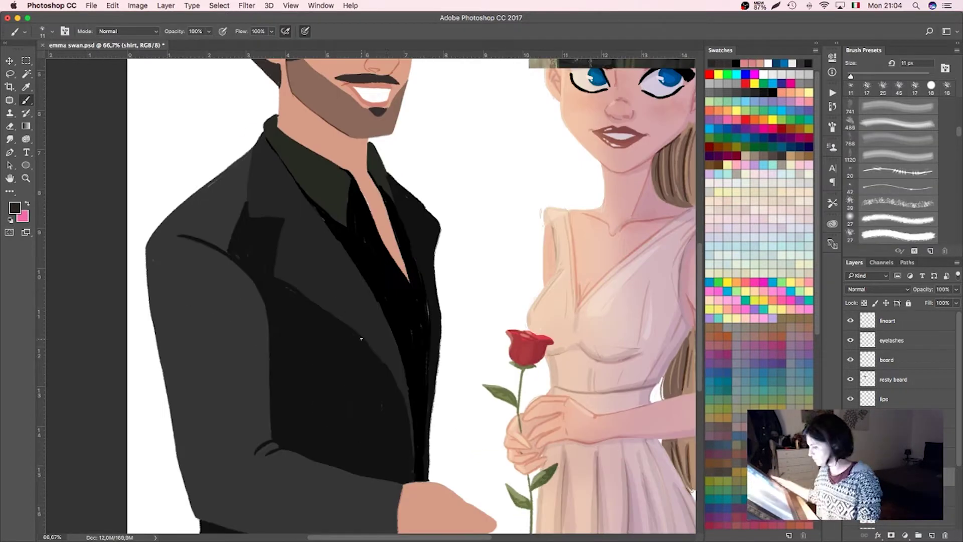
pyautogui.moveTo(406, 419); pyautogui.dragTo(395, 350)
pyautogui.moveTo(278, 294); pyautogui.dragTo(244, 236)
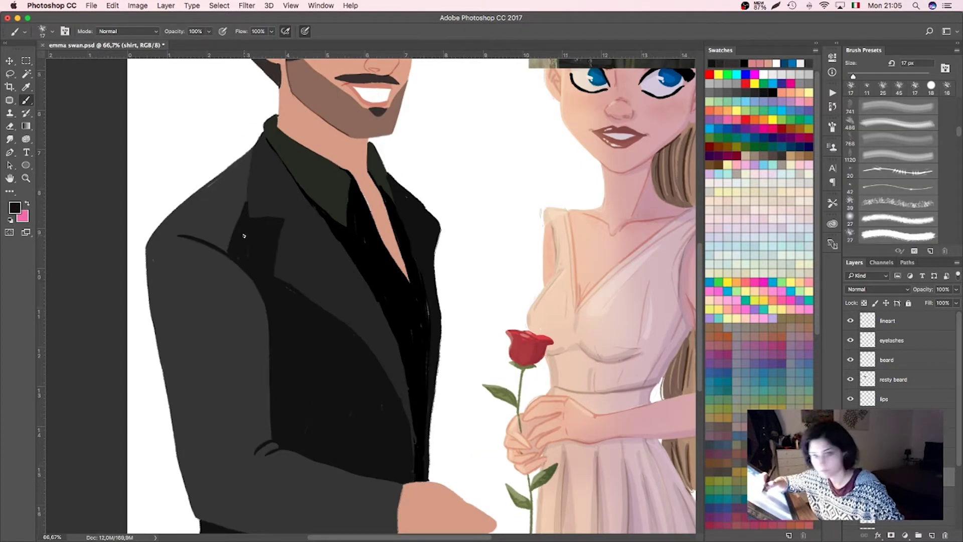
pyautogui.press('i')
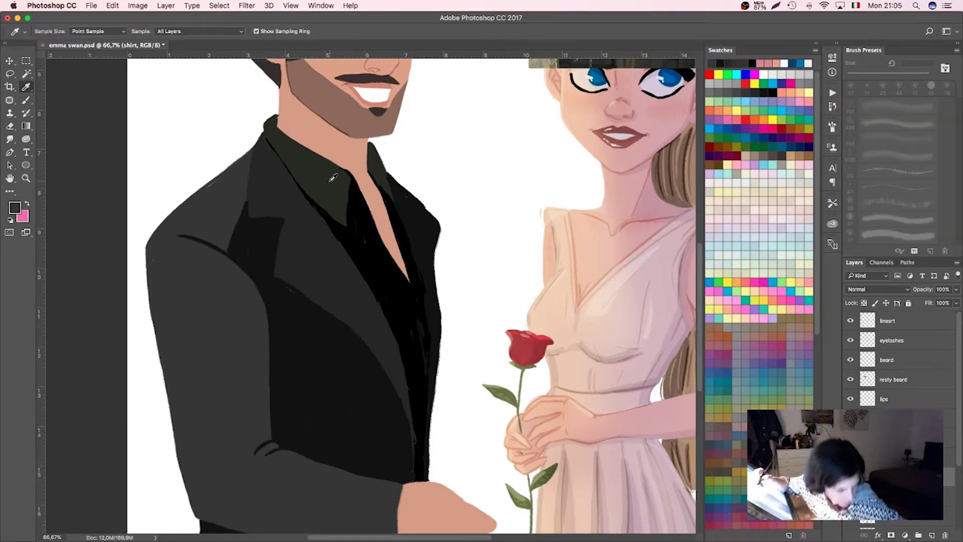
pyautogui.press('w')
pyautogui.click(228, 216)
pyautogui.press('b')
pyautogui.hotkey('ctrl', 'd')
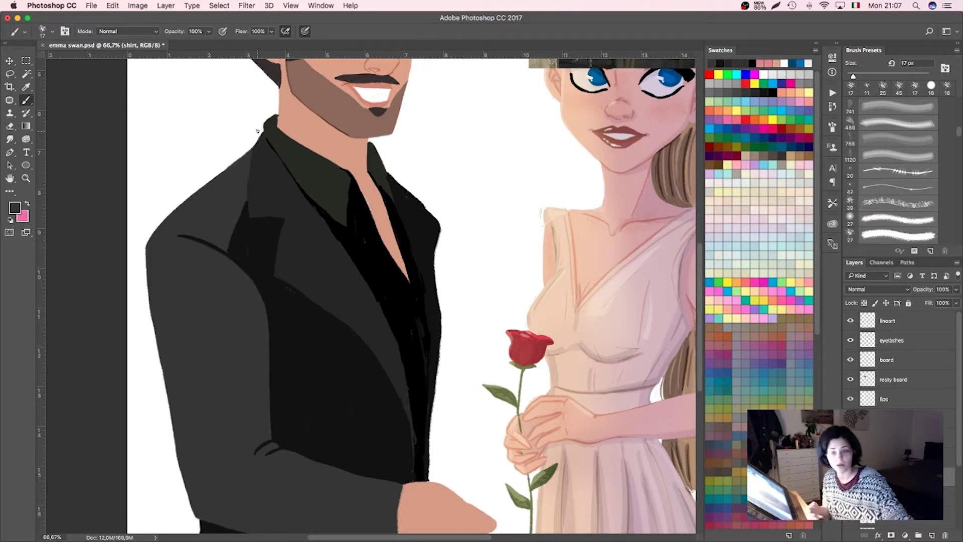
# Paint dark shadows on the man's left lapel.
pyautogui.moveTo(258, 131); pyautogui.dragTo(320, 197)
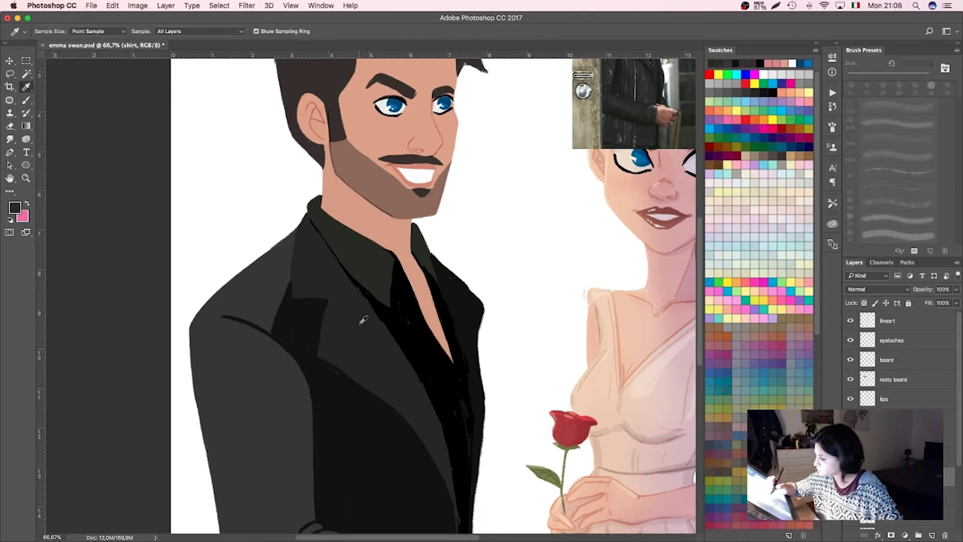
pyautogui.scroll(1, 370, 279)
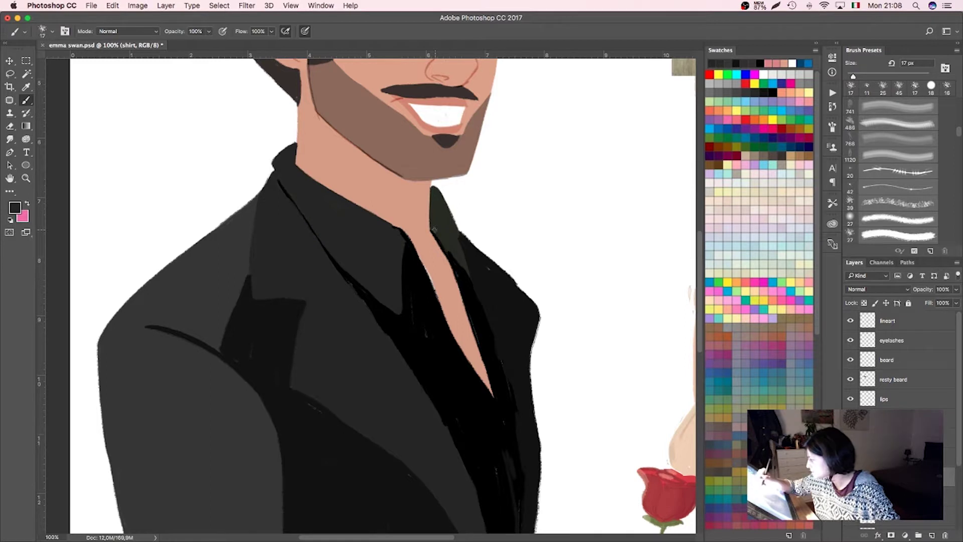
pyautogui.moveTo(249, 273)
pyautogui.mouseDown()
pyautogui.moveTo(253, 200)
pyautogui.moveTo(220, 351)
pyautogui.mouseUp()
pyautogui.moveTo(243, 219); pyautogui.dragTo(228, 279)
pyautogui.moveTo(313, 306); pyautogui.dragTo(301, 126)
# Try selecting the jacket's grey area with Magic Wand and Lasso, then deselect.
pyautogui.press('w')
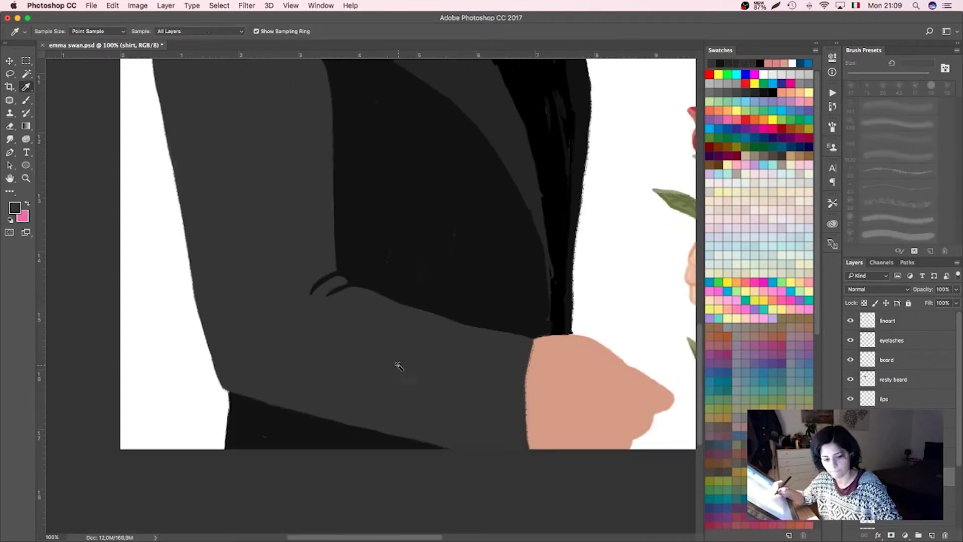
pyautogui.click(281, 321)
pyautogui.scroll(-2, 393, 470)
pyautogui.press('l')
pyautogui.moveTo(439, 392); pyautogui.dragTo(276, 234)
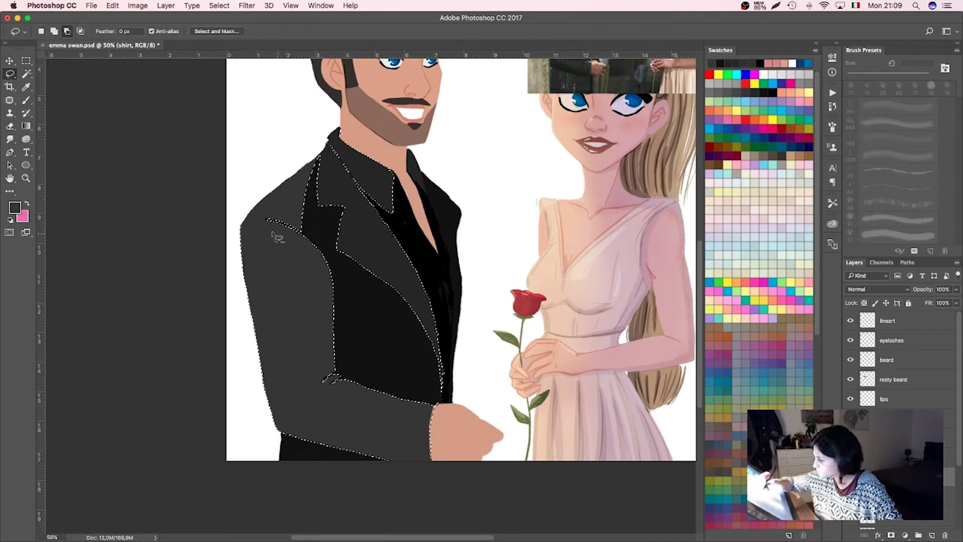
pyautogui.hotkey('ctrl', 'z')
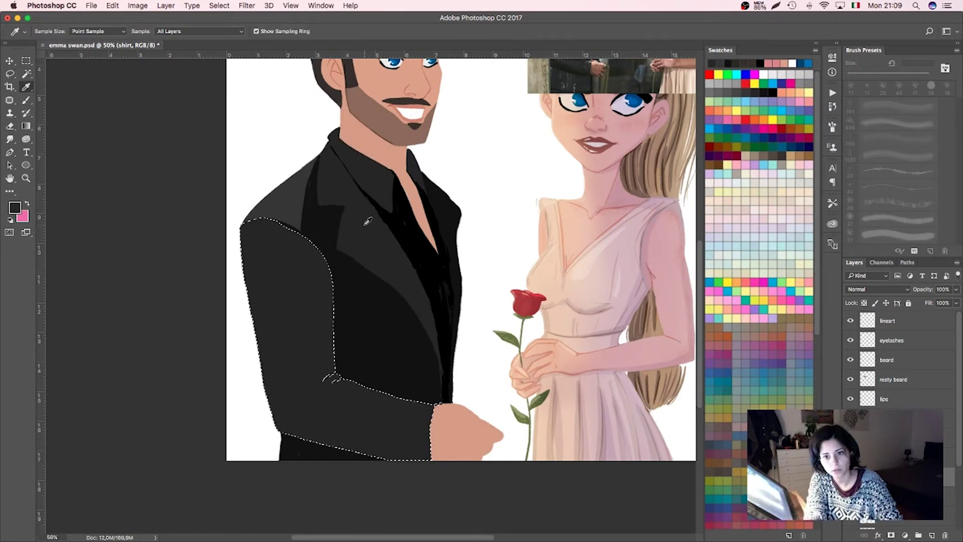
pyautogui.hotkey('ctrl', 'd')
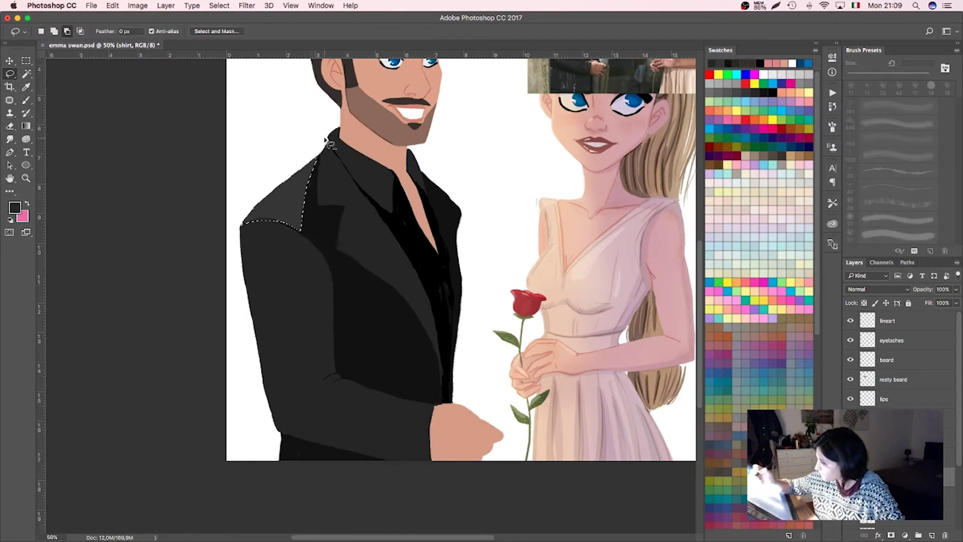
pyautogui.press('i')
pyautogui.press('b')
# Draw outline lines on the man's fingers on the lineart layer.
pyautogui.scroll(1, 331, 291)
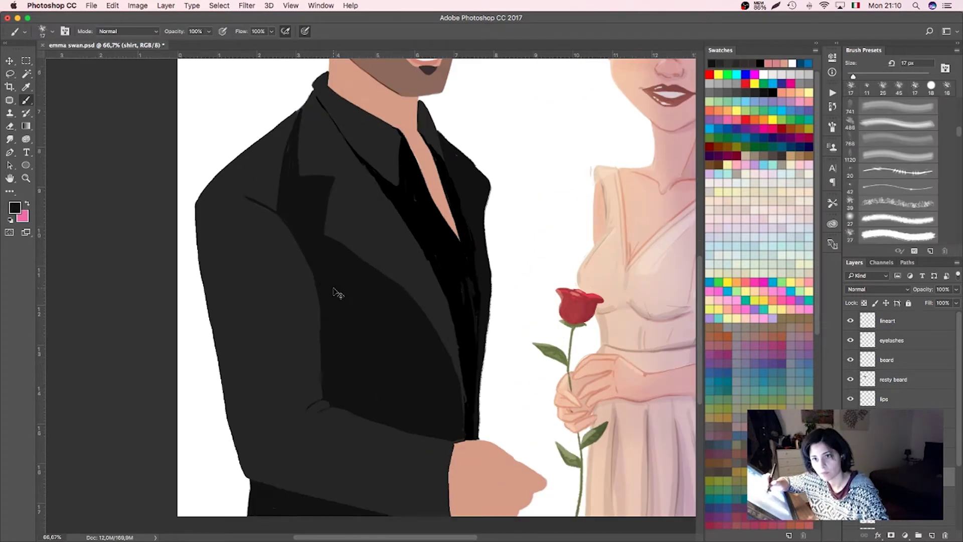
pyautogui.scroll(1, 334, 294)
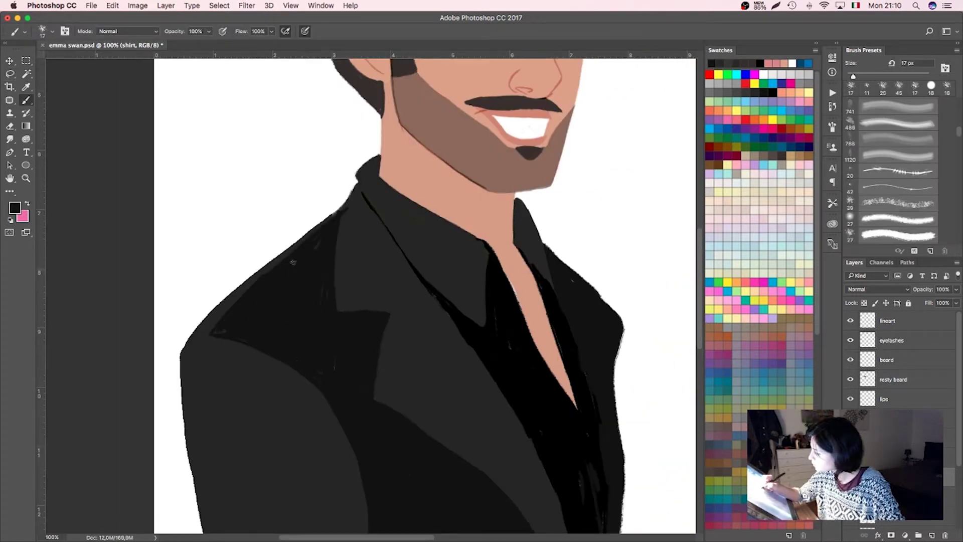
pyautogui.moveTo(329, 193); pyautogui.dragTo(292, 371)
pyautogui.scroll(-2, 293, 372)
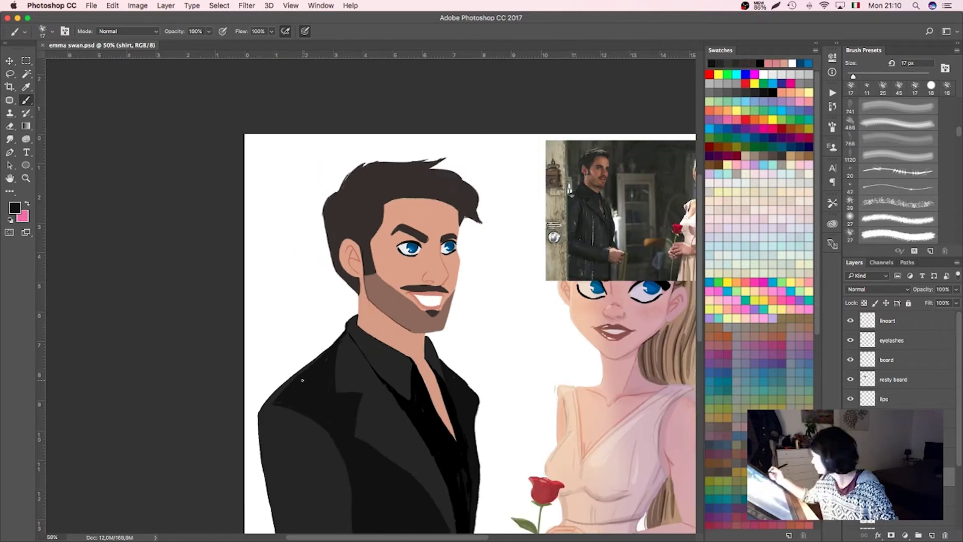
pyautogui.click(888, 320)
pyautogui.moveTo(345, 341); pyautogui.dragTo(344, 189)
pyautogui.scroll(2, 425, 328)
pyautogui.moveTo(425, 327); pyautogui.dragTo(495, 358)
pyautogui.moveTo(413, 374); pyautogui.dragTo(492, 372)
pyautogui.moveTo(407, 402); pyautogui.dragTo(458, 399)
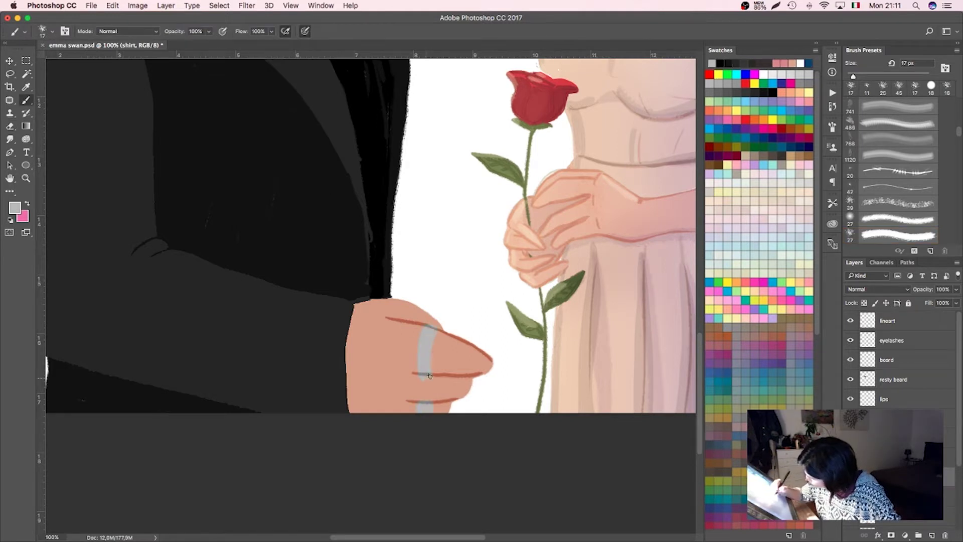
# Widen the grey ring on the man's finger on the lineart layer.
pyautogui.moveTo(429, 376); pyautogui.dragTo(438, 321)
pyautogui.press('e')
pyautogui.click(888, 320)
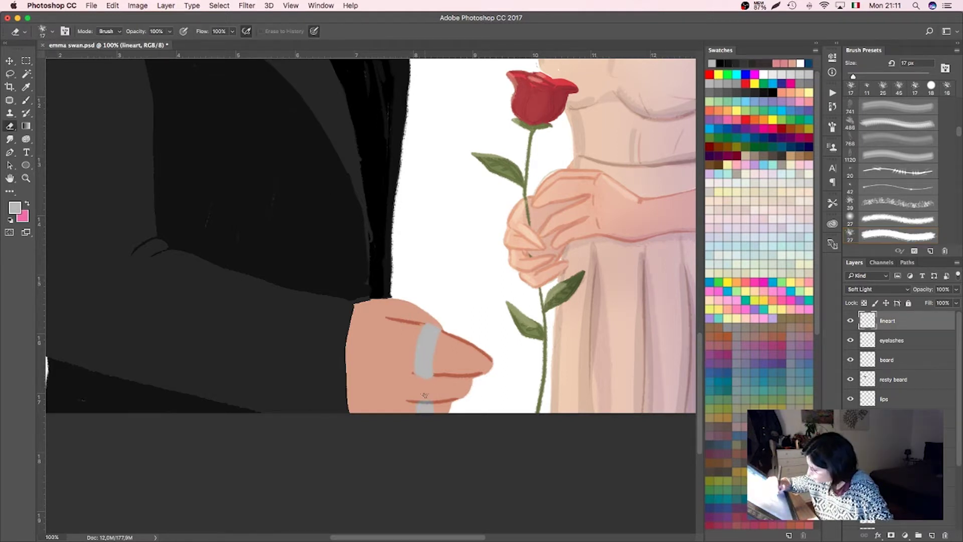
pyautogui.press('b')
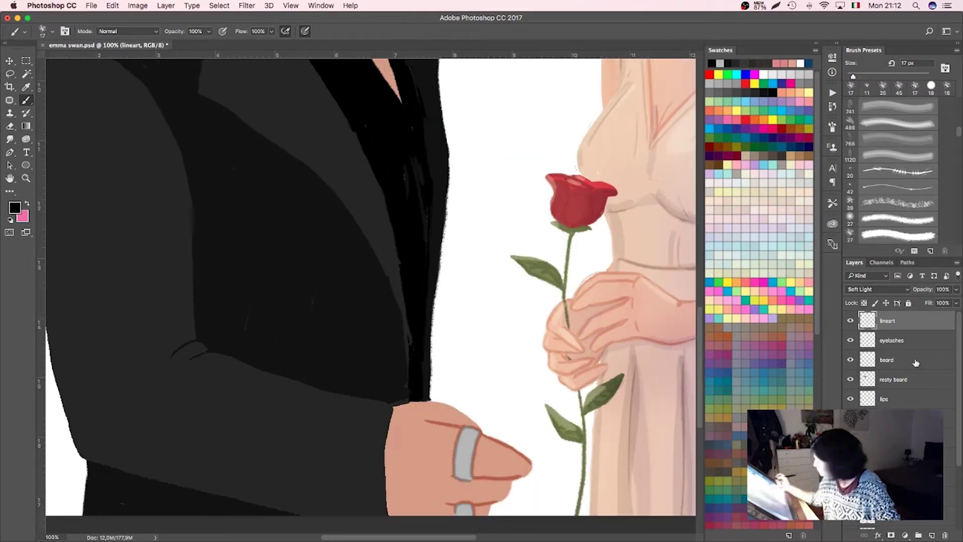
pyautogui.press('e')
pyautogui.scroll(-2, 392, 442)
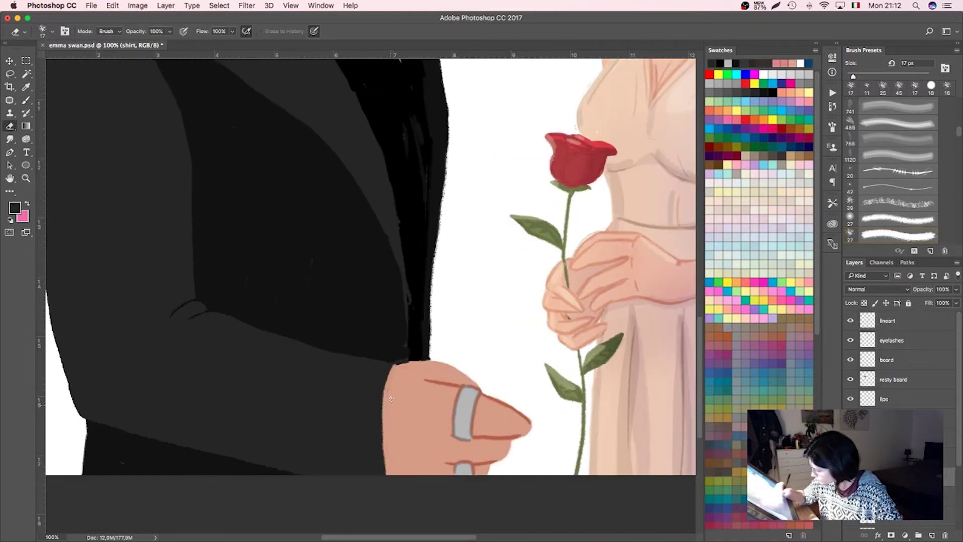
pyautogui.click(833, 107)
pyautogui.hotkey('ctrl', '-')
pyautogui.hotkey('ctrl', '-')
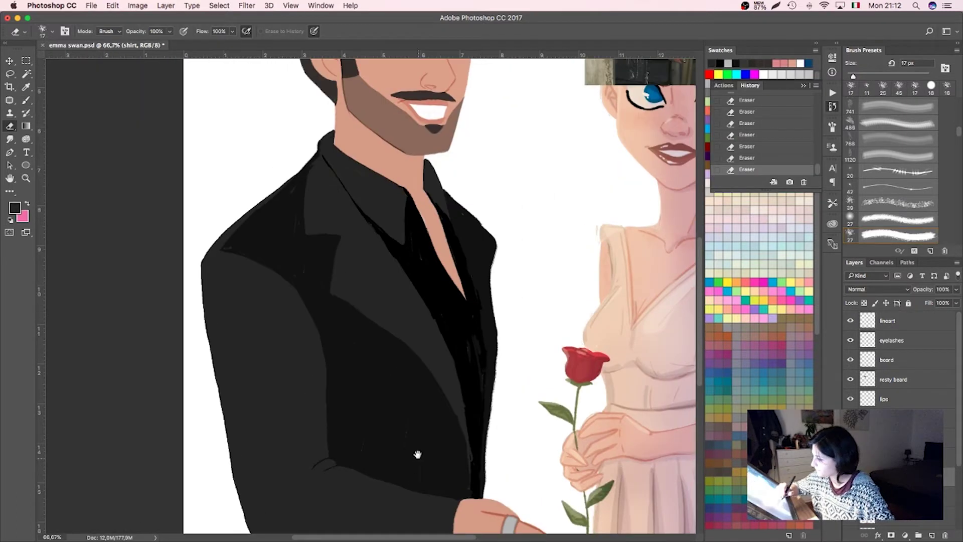
pyautogui.hotkey('ctrl', '-')
pyautogui.hotkey('ctrl', '+')
pyautogui.hotkey('ctrl', '+')
pyautogui.hotkey('ctrl', '+')
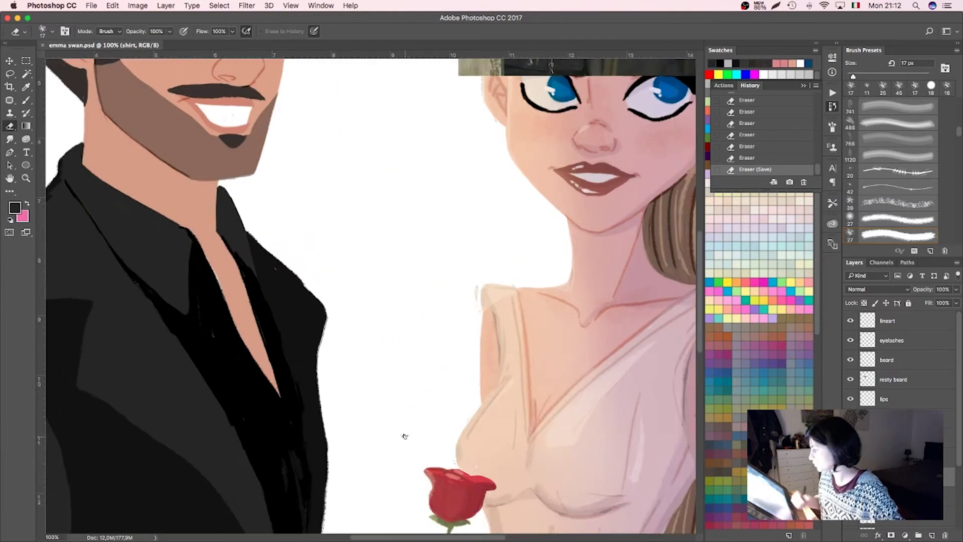
# Paint two light grey zipper lines down the man's jacket.
pyautogui.moveTo(377, 437); pyautogui.dragTo(327, 370)
pyautogui.press('b')
pyautogui.moveTo(353, 484)
pyautogui.mouseDown()
pyautogui.moveTo(441, 268)
pyautogui.moveTo(325, 286)
pyautogui.mouseUp()
pyautogui.moveTo(287, 330)
pyautogui.mouseDown()
pyautogui.moveTo(302, 332)
pyautogui.moveTo(313, 471)
pyautogui.mouseUp()
pyautogui.hotkey('ctrl', '-')
pyautogui.hotkey('ctrl', '-')
pyautogui.hotkey('ctrl', '+')
pyautogui.moveTo(315, 429); pyautogui.dragTo(331, 379)
pyautogui.moveTo(278, 274); pyautogui.dragTo(296, 401)
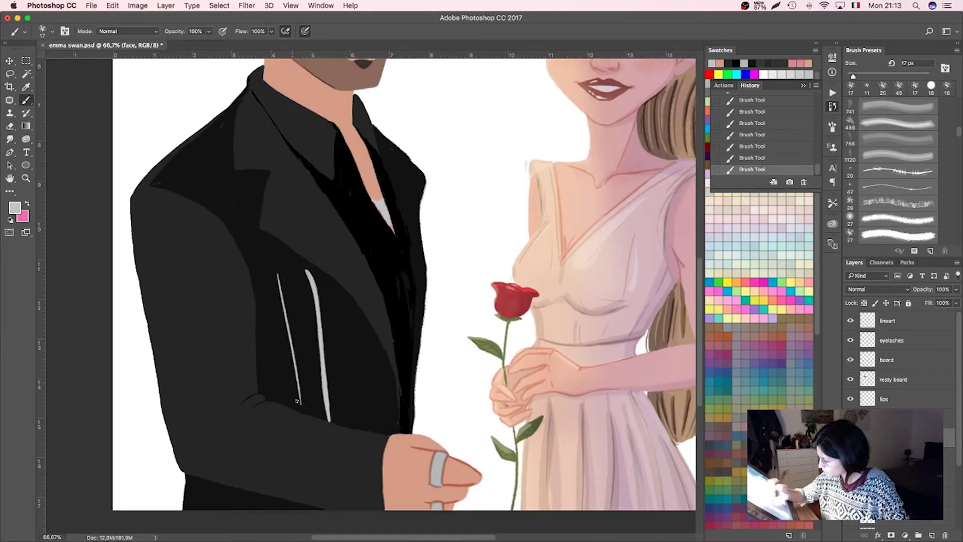
pyautogui.moveTo(270, 239); pyautogui.dragTo(300, 371)
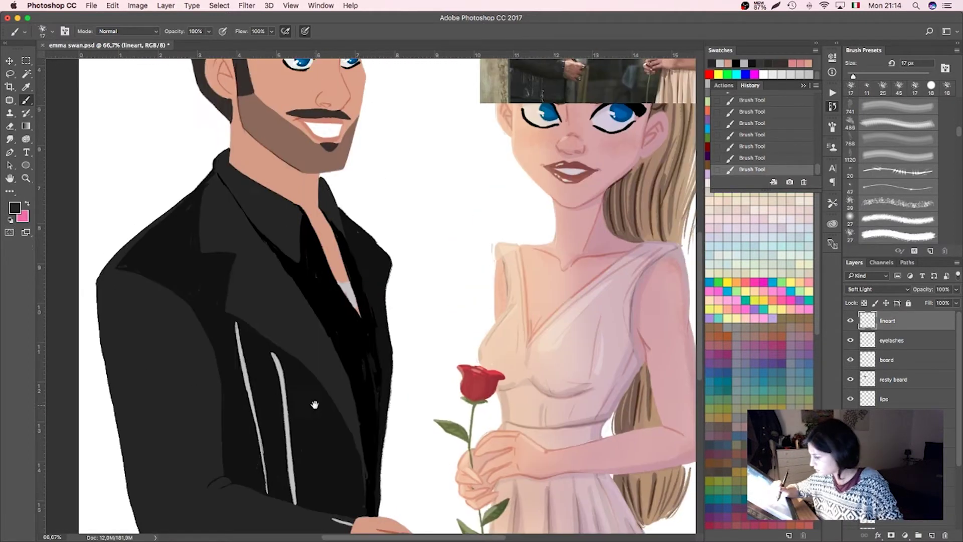
pyautogui.moveTo(315, 404); pyautogui.dragTo(311, 391)
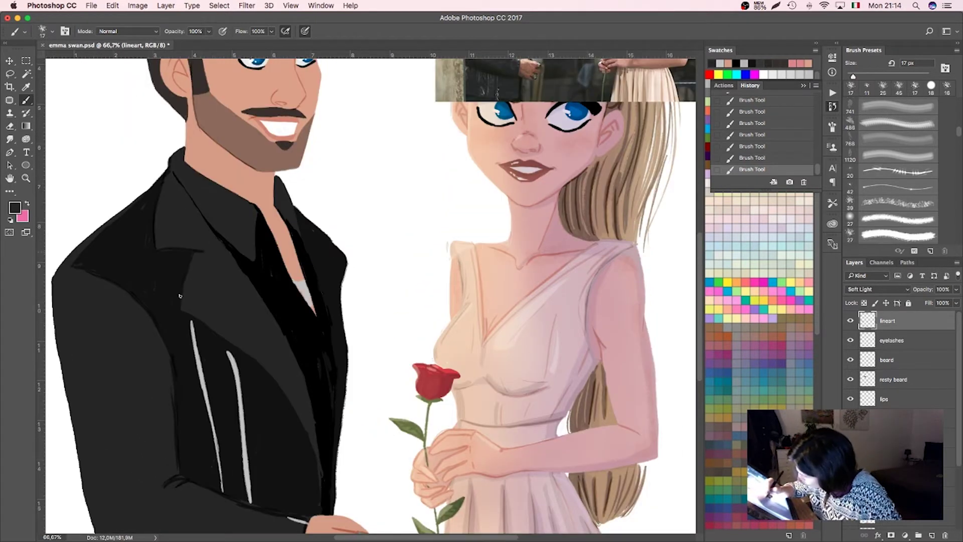
# Shade the jacket edge dark, erase stray ring lines, and group the man's layers.
pyautogui.moveTo(284, 336); pyautogui.dragTo(321, 440)
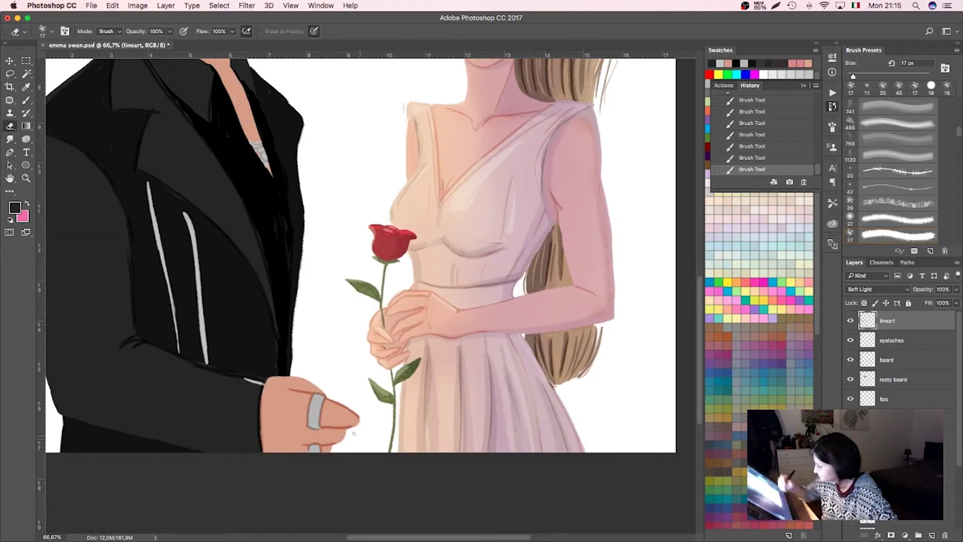
pyautogui.moveTo(317, 392); pyautogui.dragTo(307, 421)
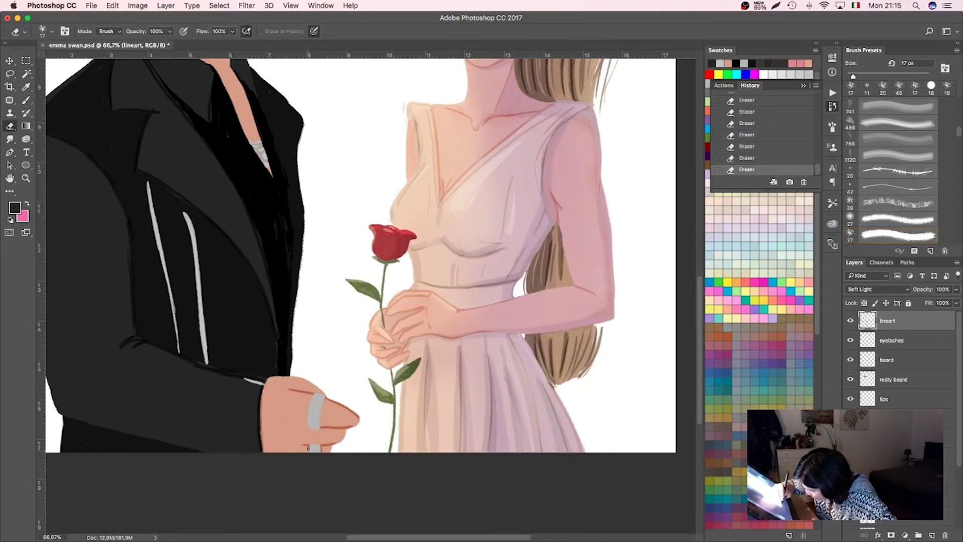
pyautogui.press('super+minus')
pyautogui.press('super+minus')
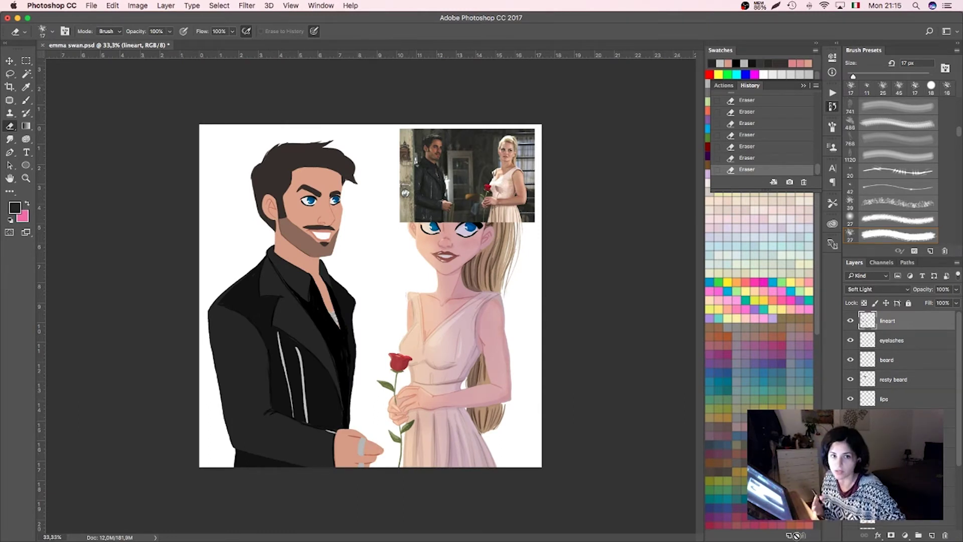
pyautogui.press('super+g')
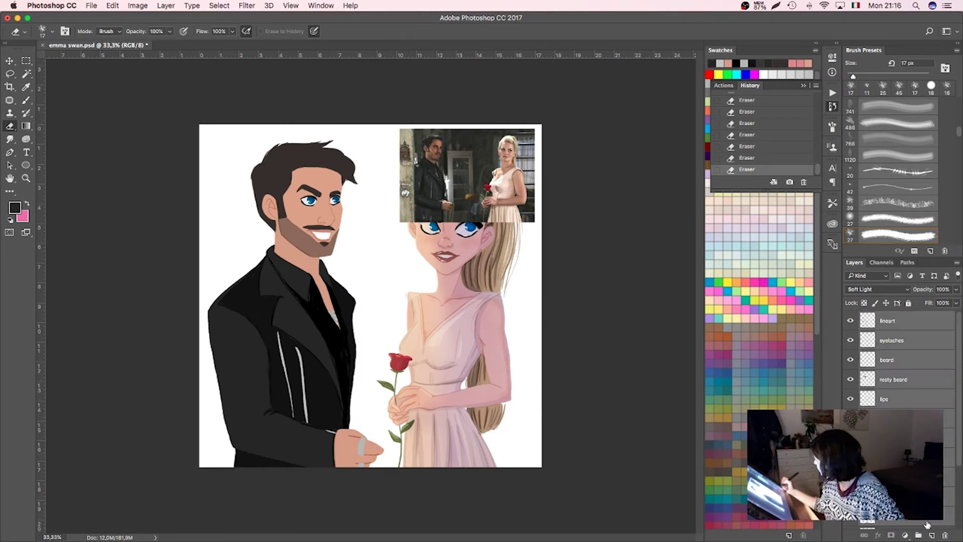
# Name the group killian and add a new layer clipped to it.
pyautogui.doubleClick(886, 316)
pyautogui.write('killian')
pyautogui.press('Return')
pyautogui.click(932, 535)
pyautogui.rightClick(903, 321)
pyautogui.click(803, 281)
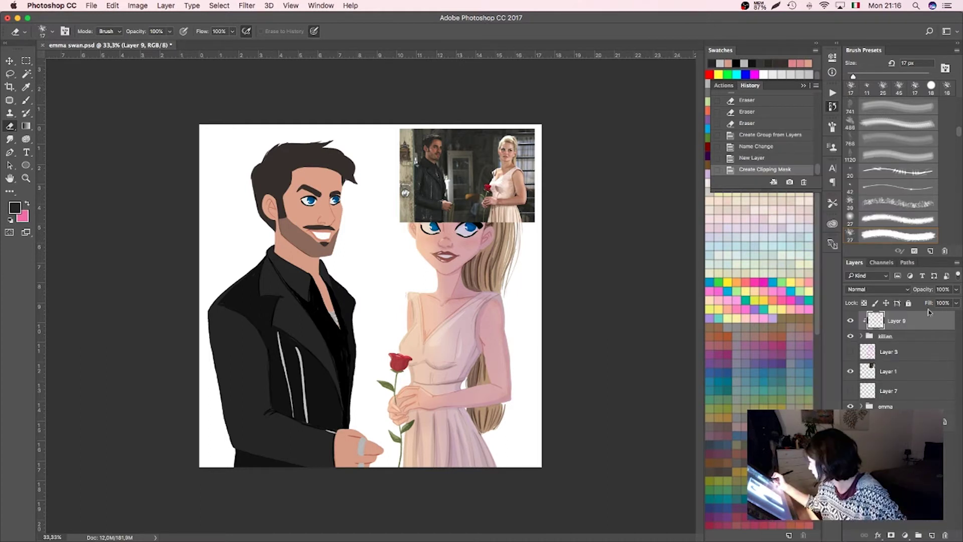
pyautogui.click(850, 372)
# Name the clipped layer g shade and paint light pink with a large soft brush.
pyautogui.doubleClick(897, 321)
pyautogui.write('g shade')
pyautogui.press('Return')
pyautogui.click(833, 106)
pyautogui.click(751, 164)
pyautogui.press('b')
pyautogui.scroll(-5, 898, 165)
pyautogui.click(898, 186)
pyautogui.moveTo(236, 442)
pyautogui.mouseDown()
pyautogui.moveTo(221, 311)
pyautogui.moveTo(301, 201)
pyautogui.mouseUp()
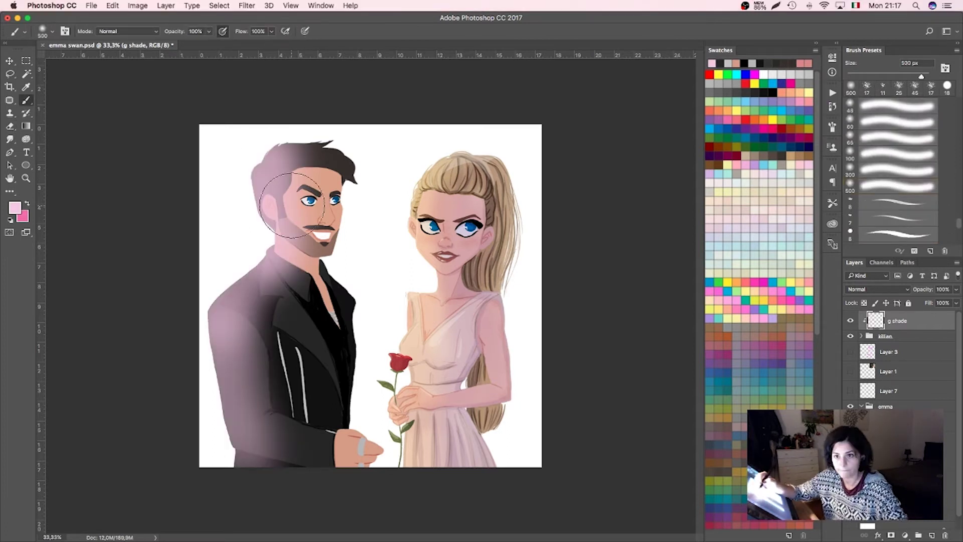
# Repaint the pink over the man's side and face, set g shade to Multiply at 50%.
pyautogui.click(833, 106)
pyautogui.click(762, 104)
pyautogui.moveTo(331, 161)
pyautogui.mouseDown()
pyautogui.moveTo(346, 441)
pyautogui.moveTo(348, 375)
pyautogui.mouseUp()
pyautogui.hotkey('shift', 'alt', 'm')
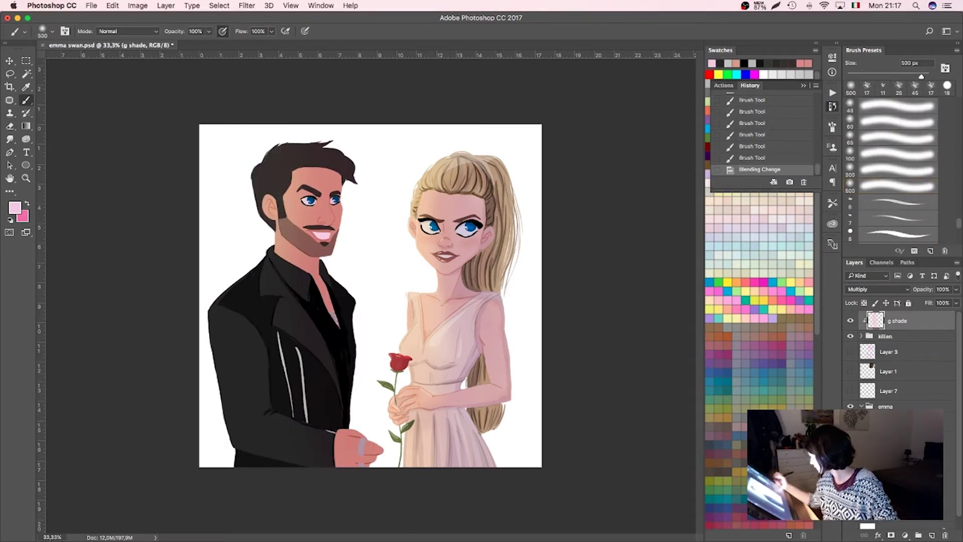
pyautogui.moveTo(959, 293); pyautogui.dragTo(954, 299)
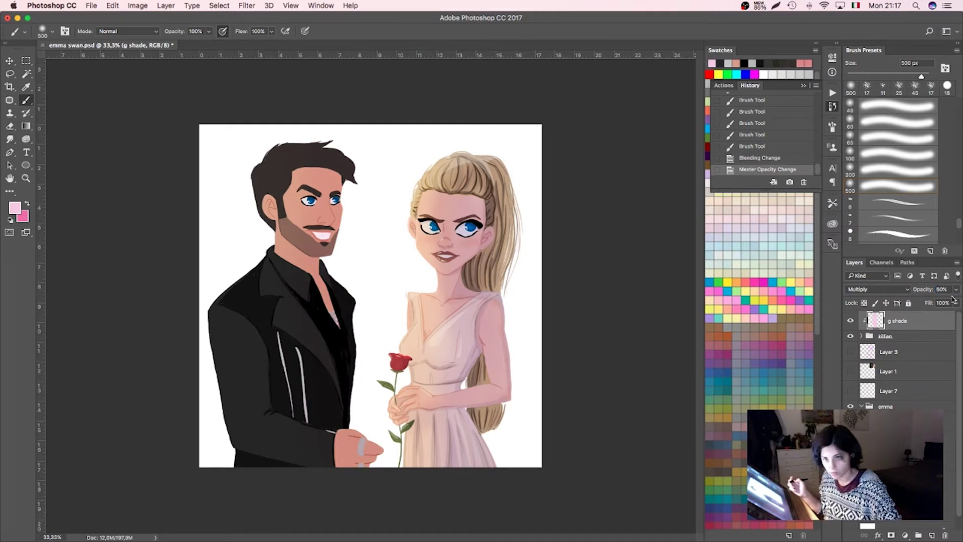
# Add a clipped g light layer painted pale yellow, Soft Light at about 52% opacity.
pyautogui.click(932, 535)
pyautogui.doubleClick(895, 320)
pyautogui.write('g light')
pyautogui.press('Return')
pyautogui.moveTo(271, 281)
pyautogui.mouseDown()
pyautogui.moveTo(240, 478)
pyautogui.moveTo(193, 344)
pyautogui.mouseUp()
pyautogui.click(878, 289)
pyautogui.click(873, 351)
pyautogui.click(956, 289)
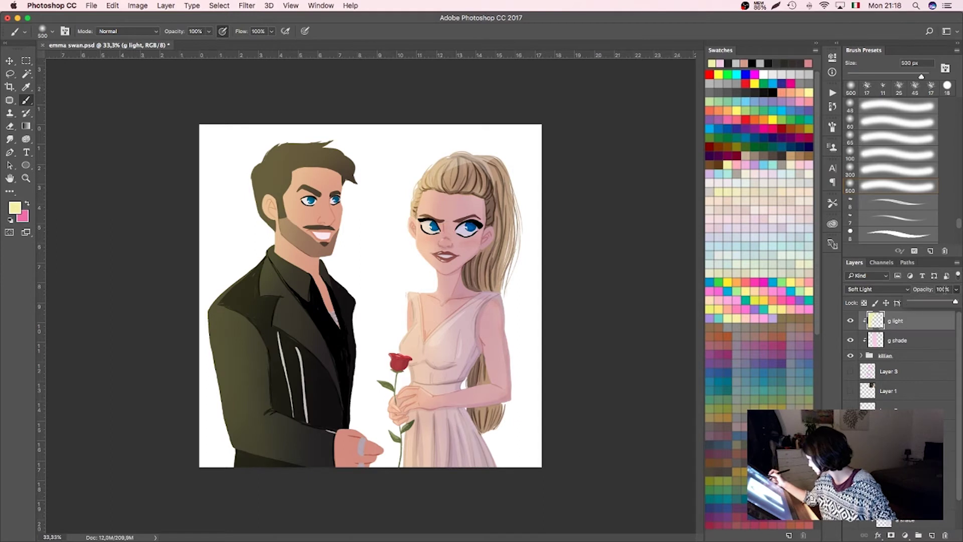
pyautogui.moveTo(956, 302); pyautogui.dragTo(932, 302)
# Add another clipped layer named s shade, with a 25 px brush and pink colour.
pyautogui.hotkey('ctrl', 'shift', 'alt', 'n')
pyautogui.doubleClick(896, 340)
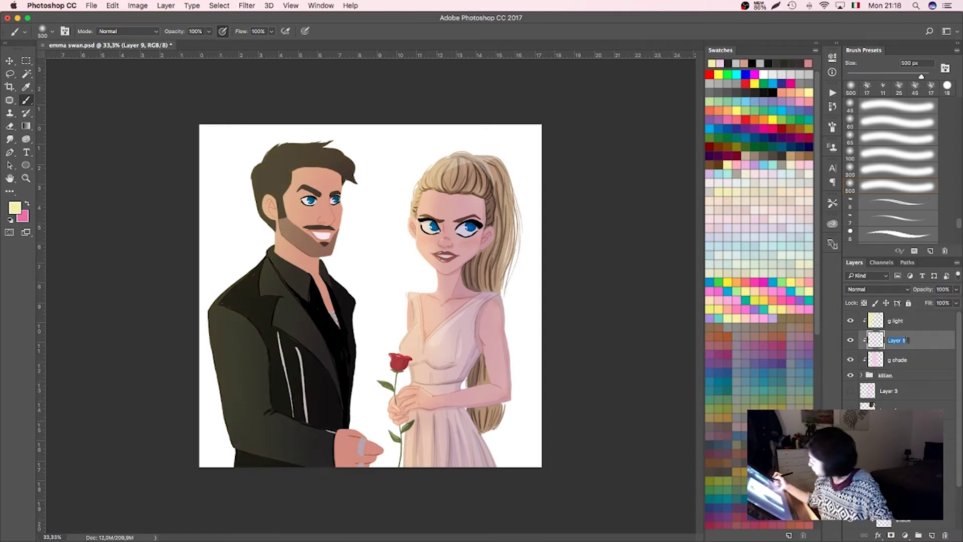
pyautogui.write('e')
pyautogui.press('Return')
pyautogui.click(720, 63)
pyautogui.click(899, 87)
# Set the s shade layer to Multiply, shade the man's nose, cheek and ear pink, then lower it to 50% opacity.
pyautogui.hotkey('shift', 'alt', 'm')
pyautogui.hotkey('ctrl', '+')
pyautogui.moveTo(297, 345)
pyautogui.mouseDown()
pyautogui.moveTo(314, 301)
pyautogui.moveTo(331, 338)
pyautogui.moveTo(311, 402)
pyautogui.mouseUp()
pyautogui.moveTo(191, 298)
pyautogui.mouseDown()
pyautogui.moveTo(196, 329)
pyautogui.moveTo(196, 223)
pyautogui.mouseUp()
pyautogui.moveTo(325, 396); pyautogui.dragTo(255, 296)
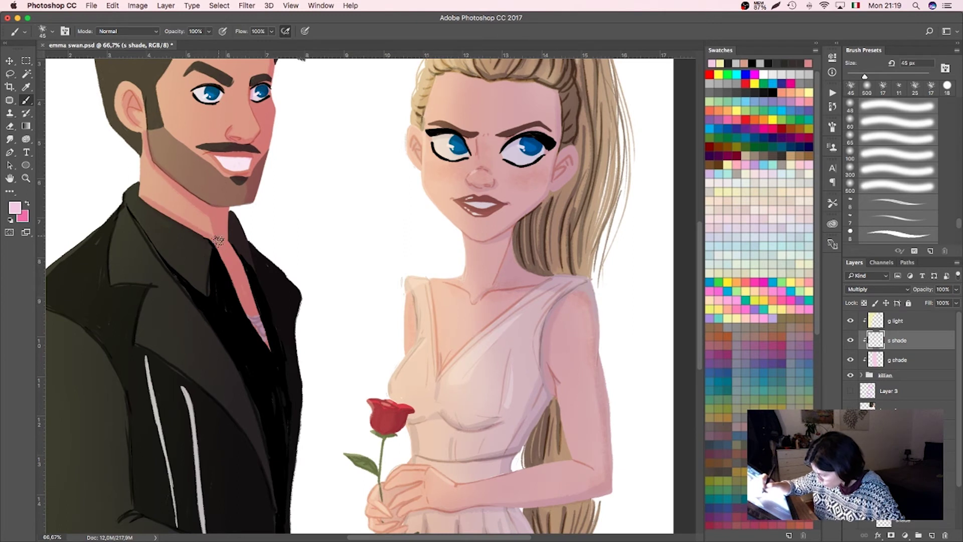
pyautogui.moveTo(294, 345)
pyautogui.mouseDown()
pyautogui.moveTo(289, 185)
pyautogui.moveTo(304, 438)
pyautogui.mouseUp()
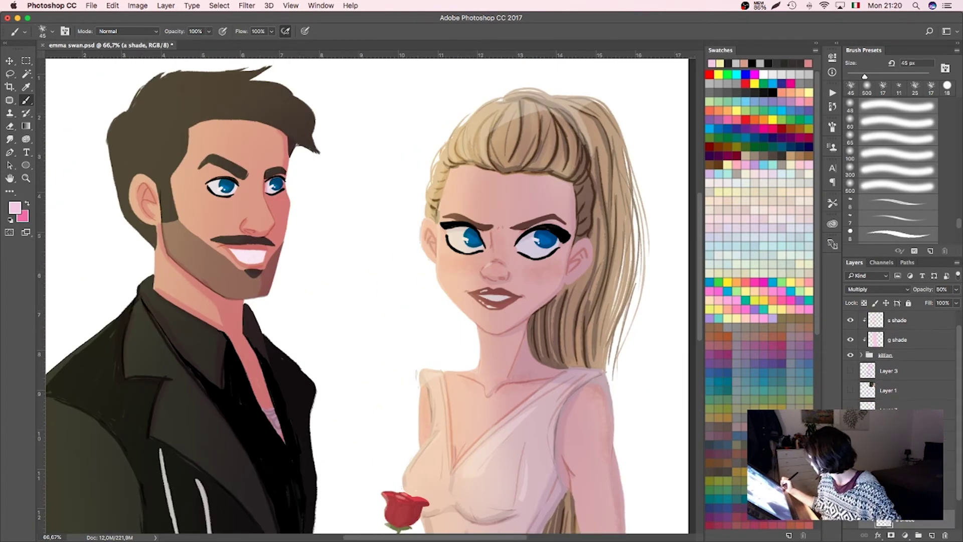
pyautogui.moveTo(956, 290); pyautogui.dragTo(918, 306)
# Clip Layer 9 to the layers below and paint a pale cream rim light along the jacket lapel and hair.
pyautogui.click(918, 321)
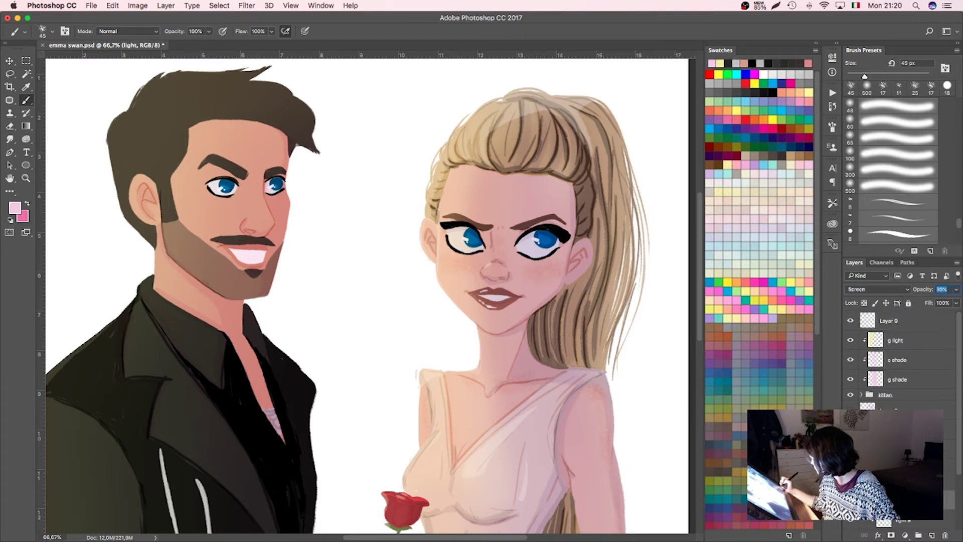
pyautogui.rightClick(901, 321)
pyautogui.click(821, 295)
pyautogui.moveTo(291, 278); pyautogui.dragTo(331, 361)
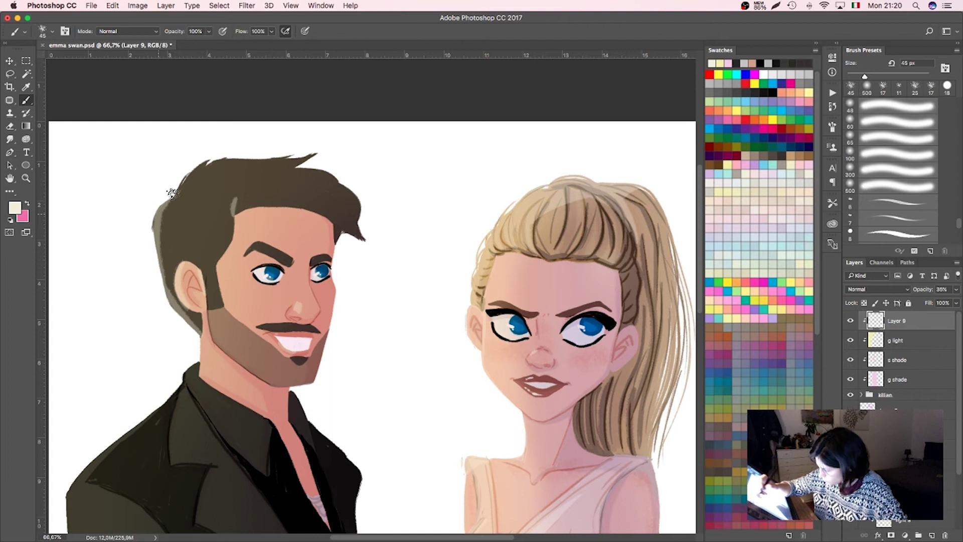
pyautogui.moveTo(387, 239); pyautogui.dragTo(485, 105)
pyautogui.press('super+minus')
pyautogui.press('super+minus')
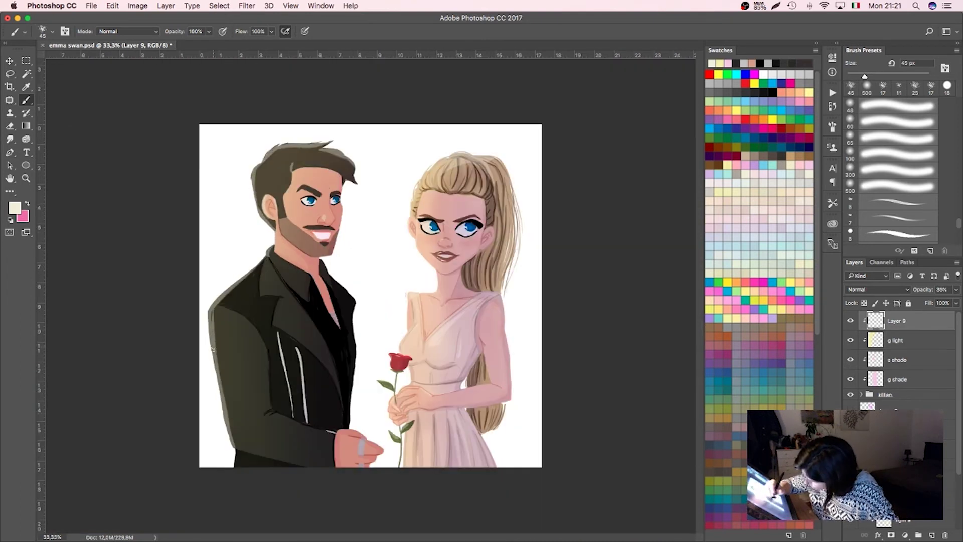
pyautogui.moveTo(283, 296); pyautogui.dragTo(262, 177)
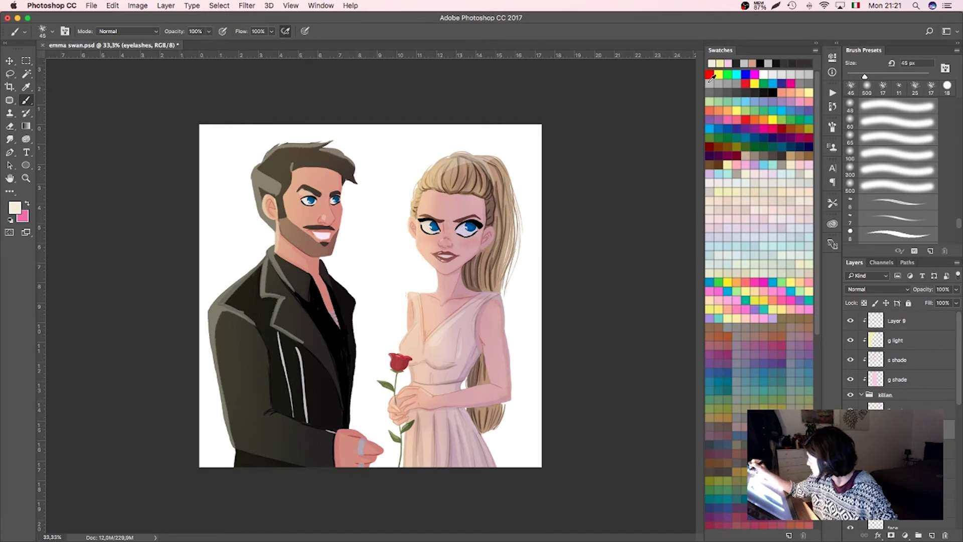
pyautogui.click(774, 95)
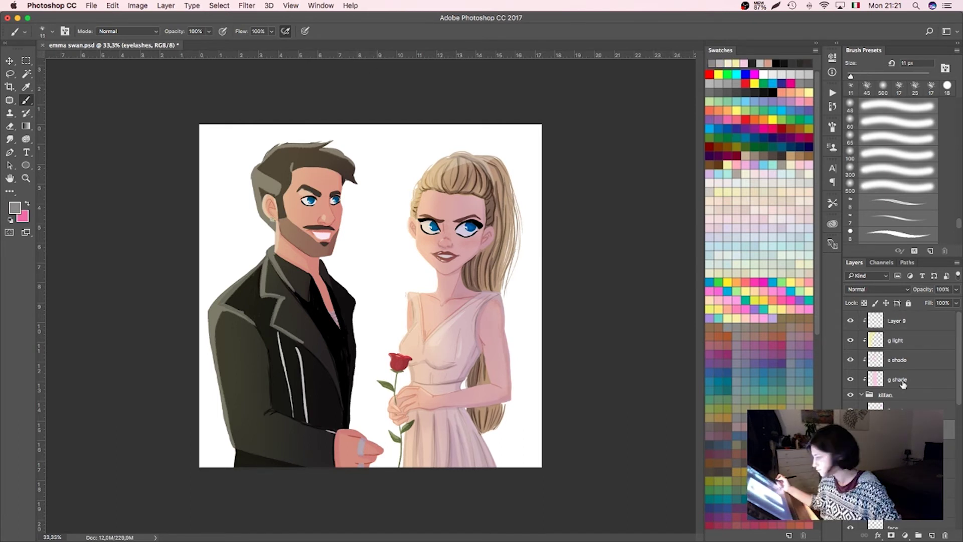